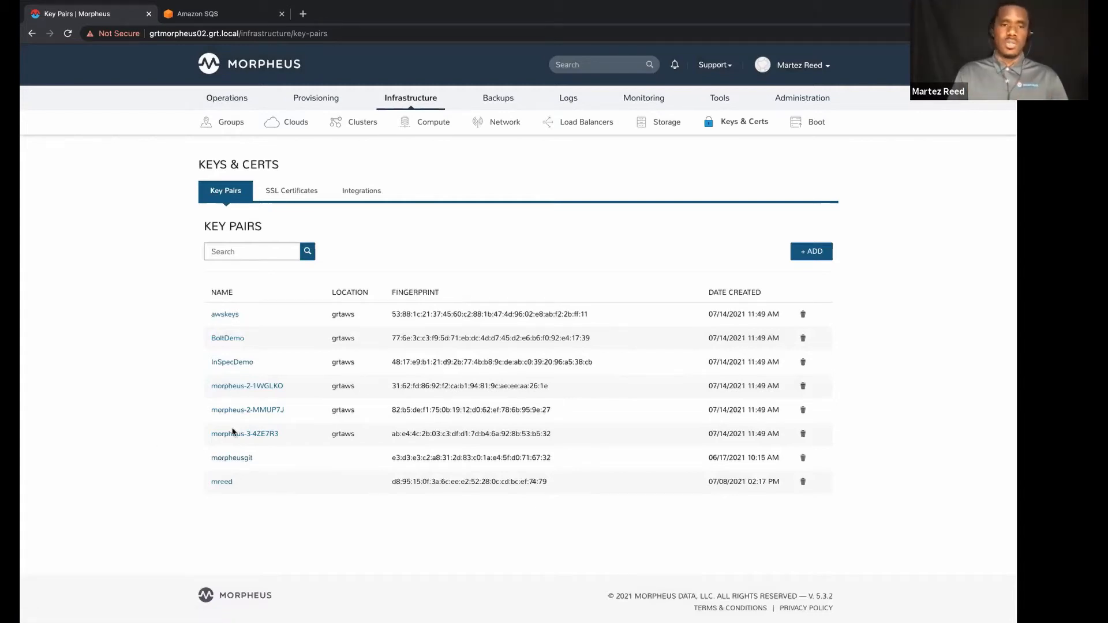
Step: Open the form for a new Git repository integration in the administration integrations
mouse_move(803, 106)
left_click(805, 214)
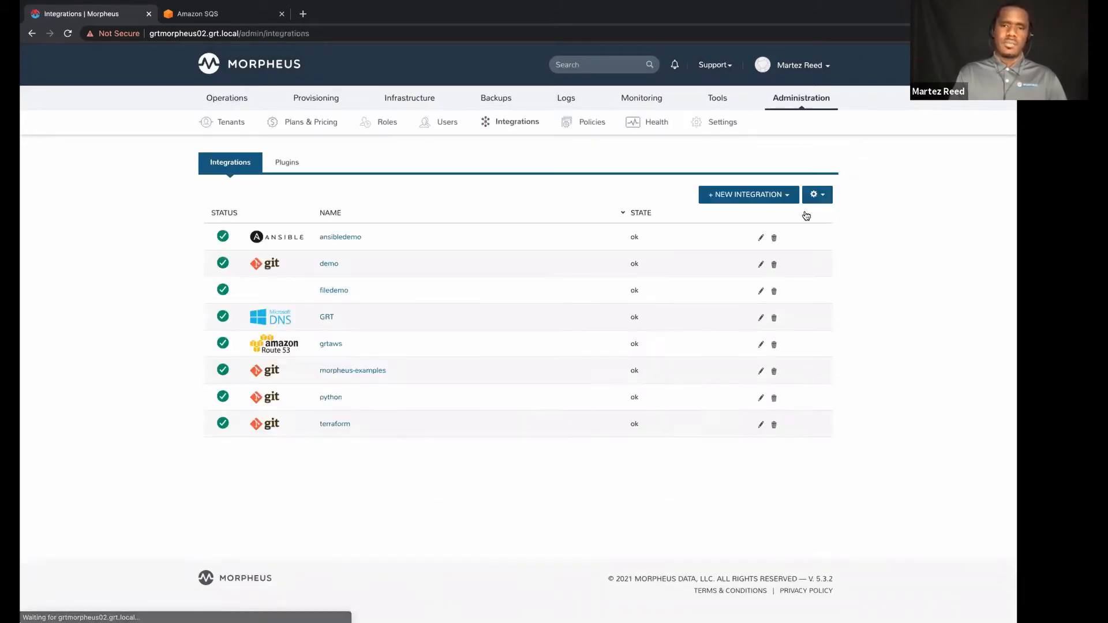
left_click(763, 198)
scroll(737, 316, "down", 4)
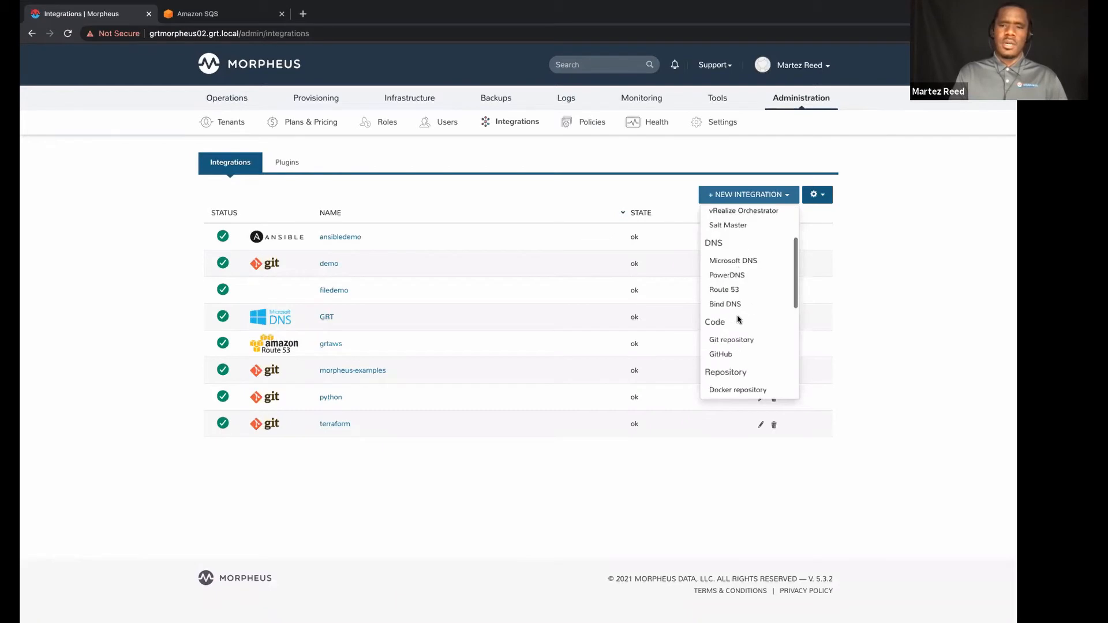
scroll(742, 321, "down", 3)
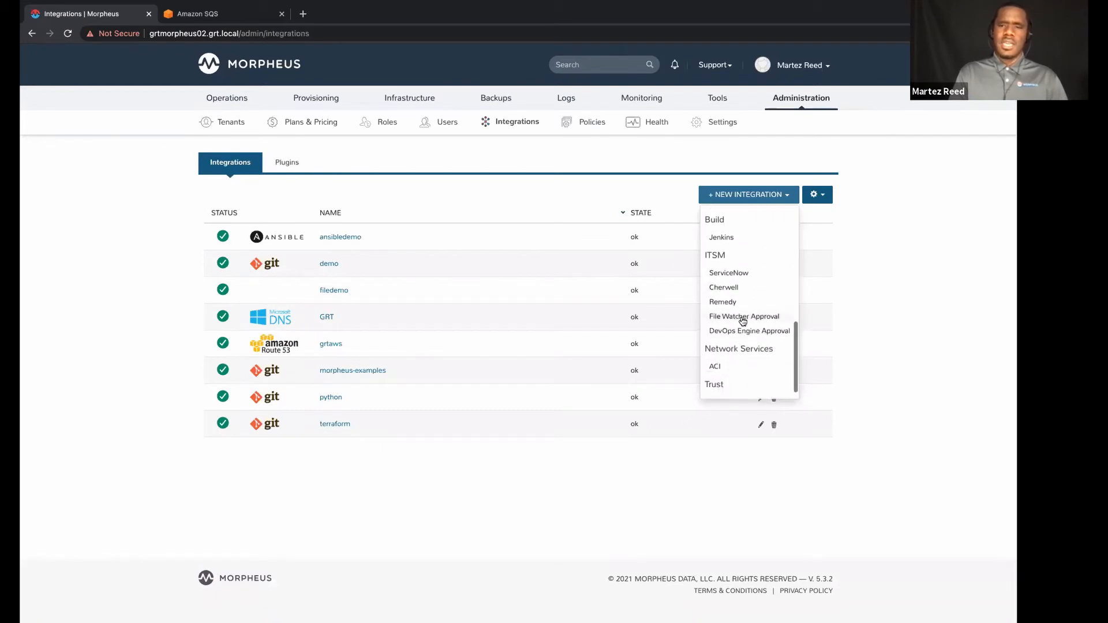
scroll(742, 320, "up", 2)
scroll(743, 320, "up", 3)
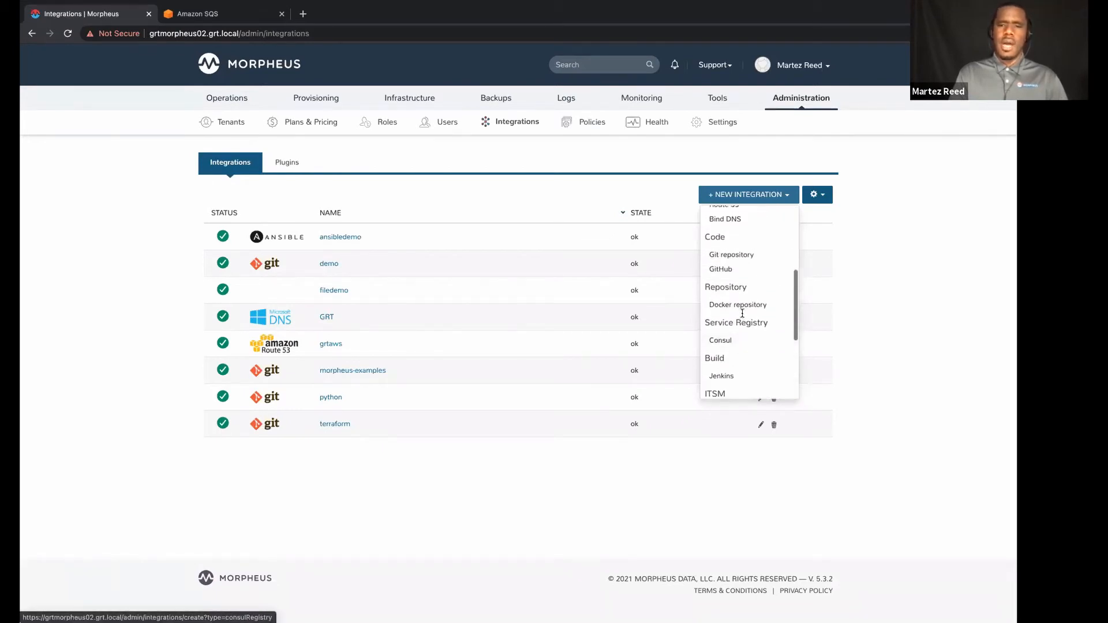
left_click(734, 257)
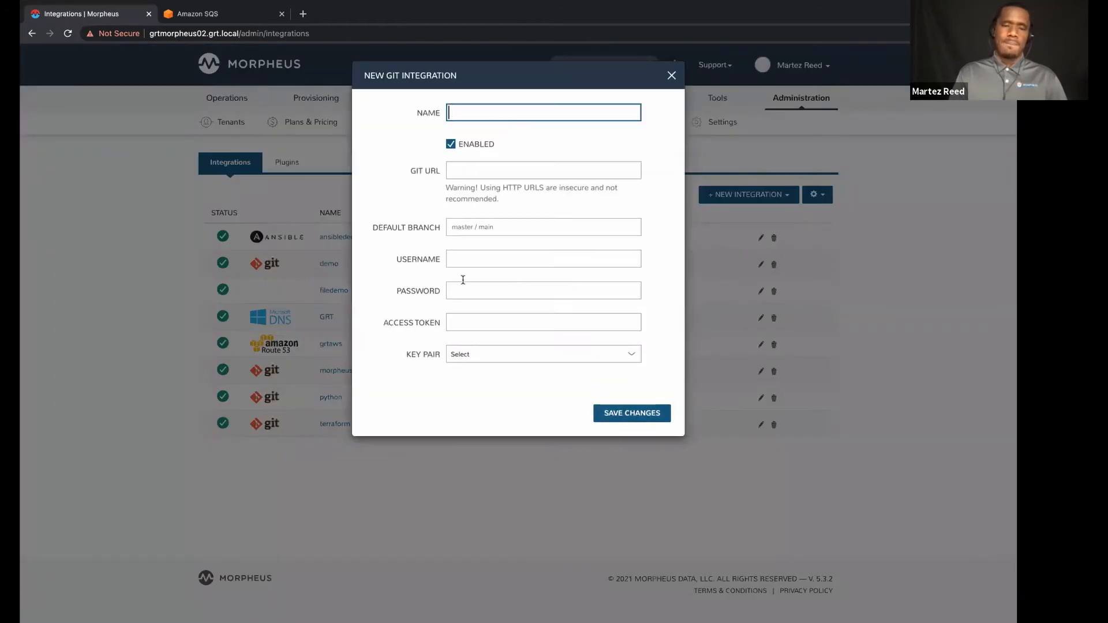
Step: Choose morpheusgit as the key pair for the new Git integration and close the form without saving
left_click(496, 359)
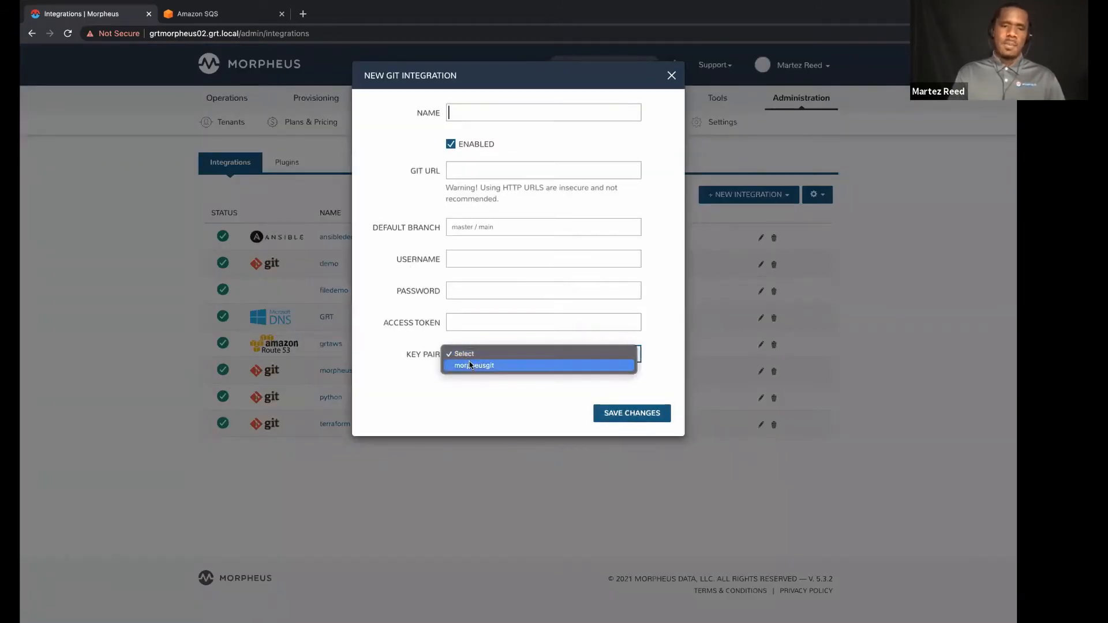
left_click(419, 343)
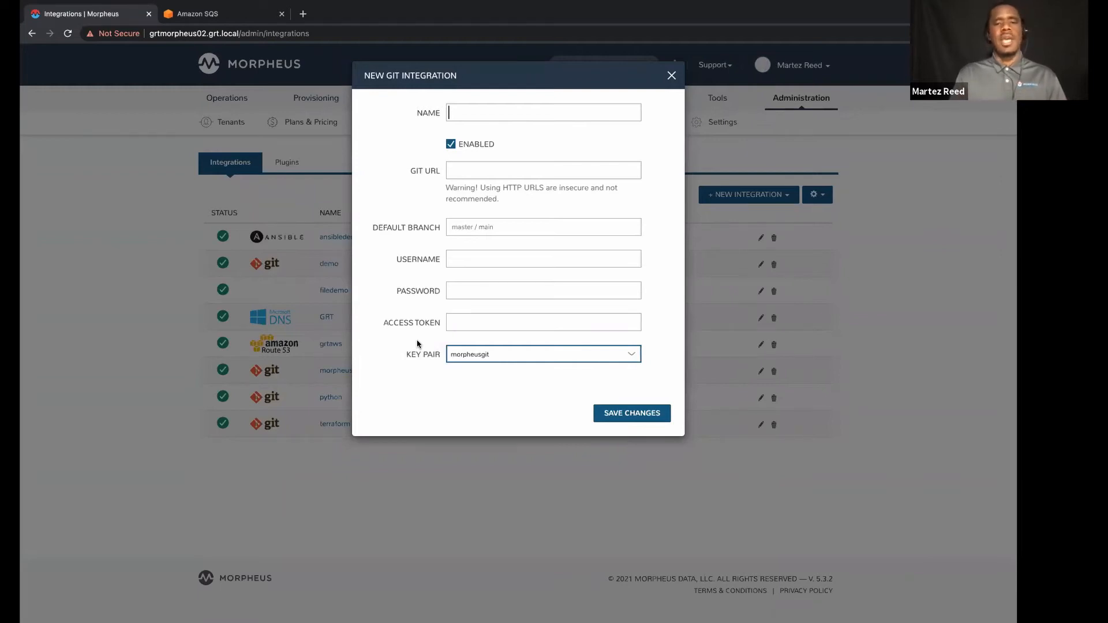
left_click(670, 78)
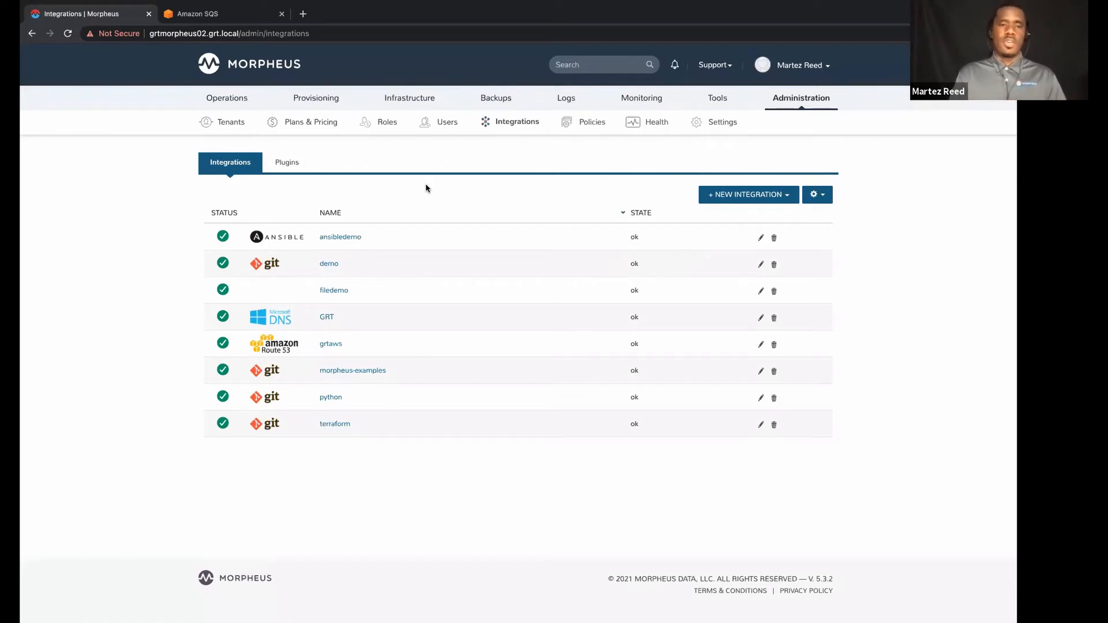
Step: Open the aws-sqs spec template for editing from the provisioning library
mouse_move(312, 99)
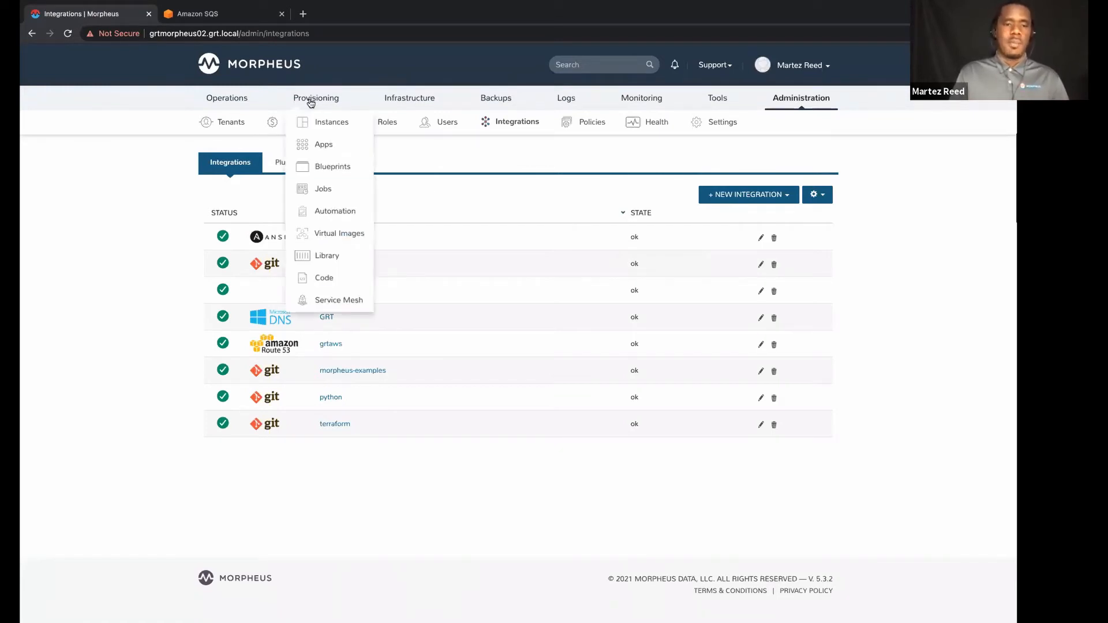
left_click(315, 254)
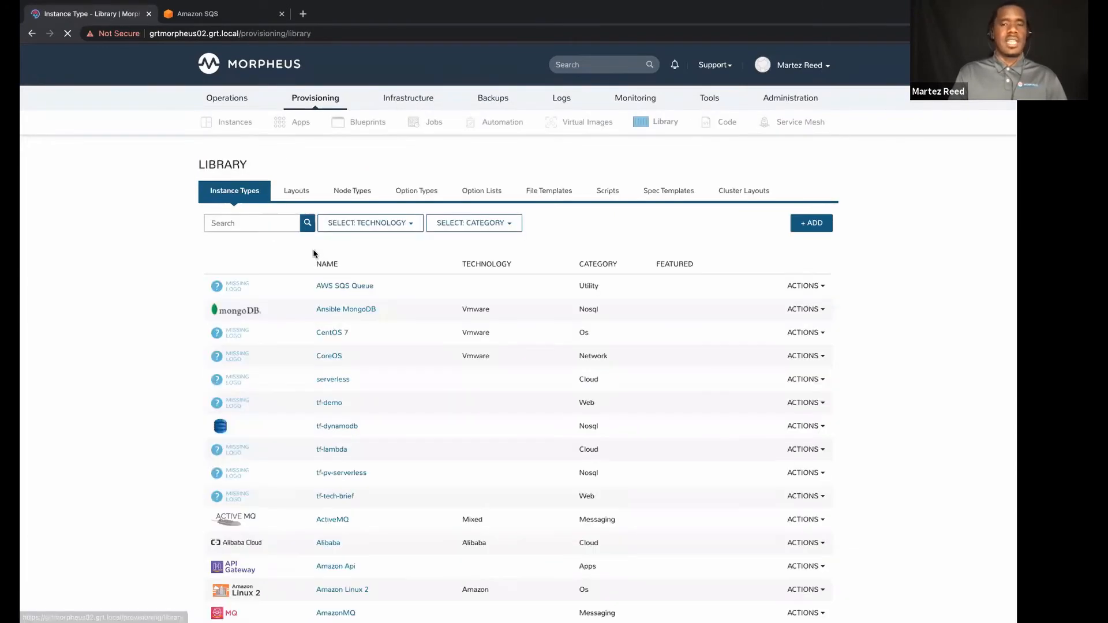
left_click(659, 196)
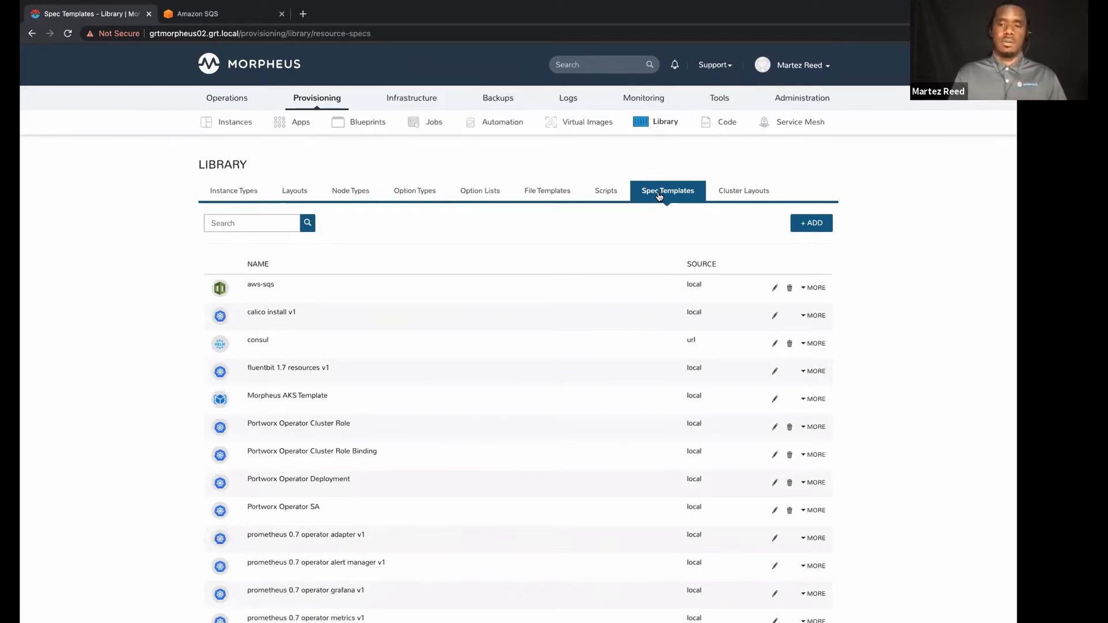
left_click(774, 288)
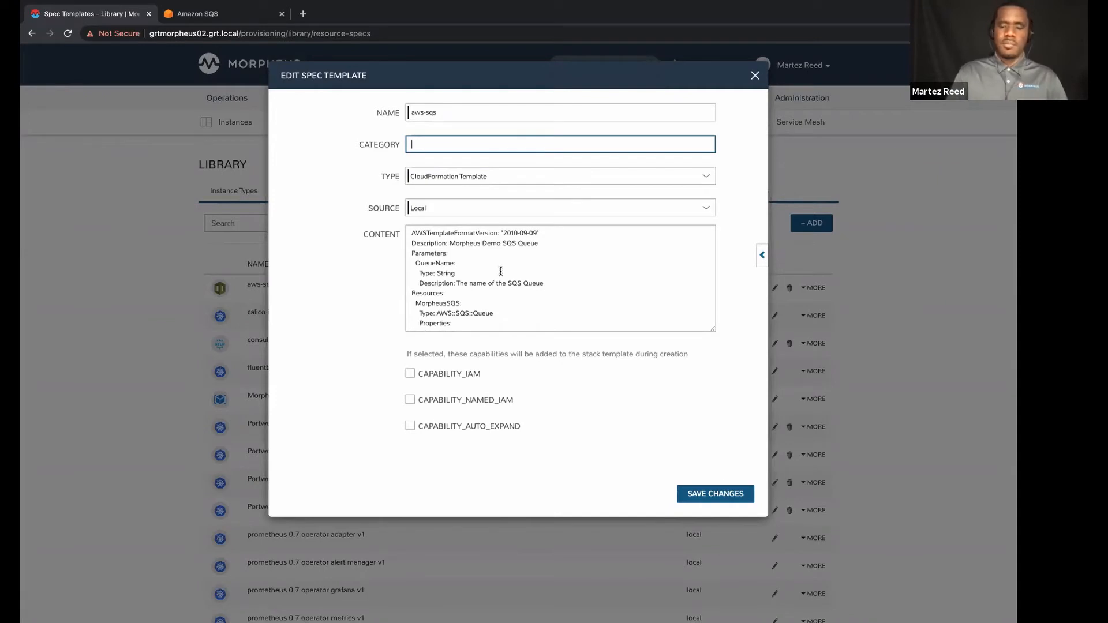
Step: Examine the aws-sqs template's CloudFormation content at 110% page zoom, including its parameters and queue properties, and close it without saving
key("ctrl+plus")
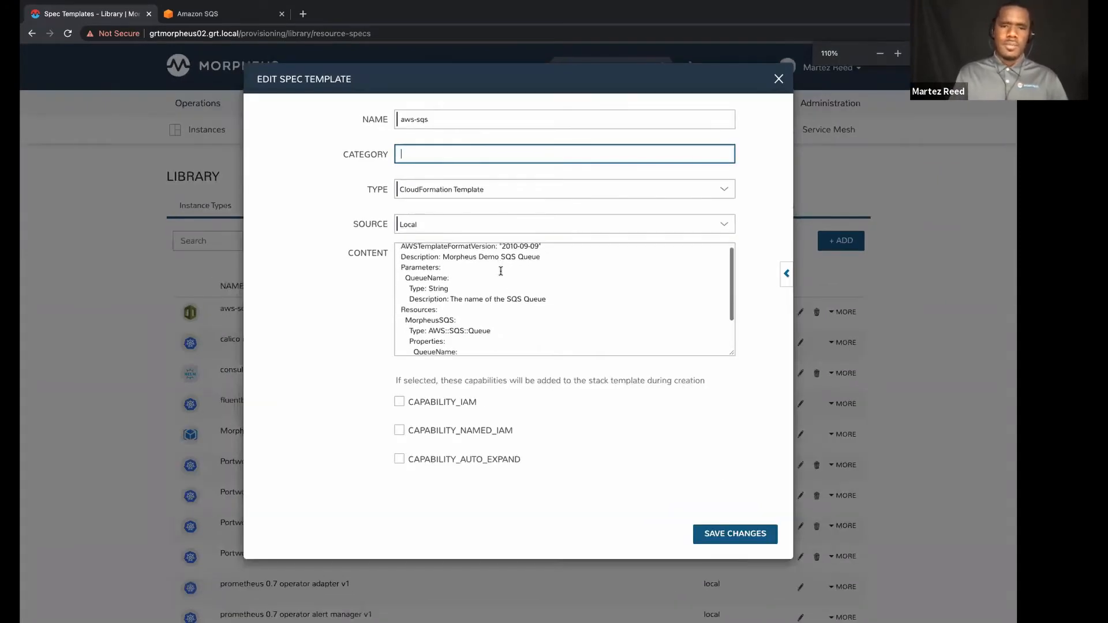
scroll(500, 271, "down", 2)
scroll(498, 337, "up", 1)
scroll(499, 338, "up", 2)
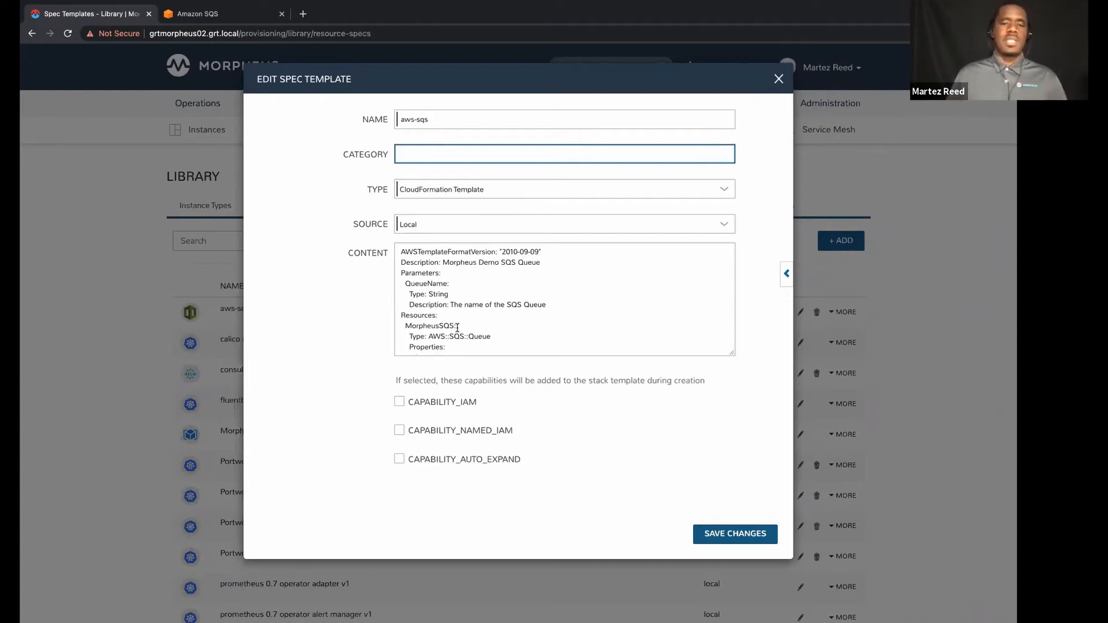
scroll(457, 328, "down", 2)
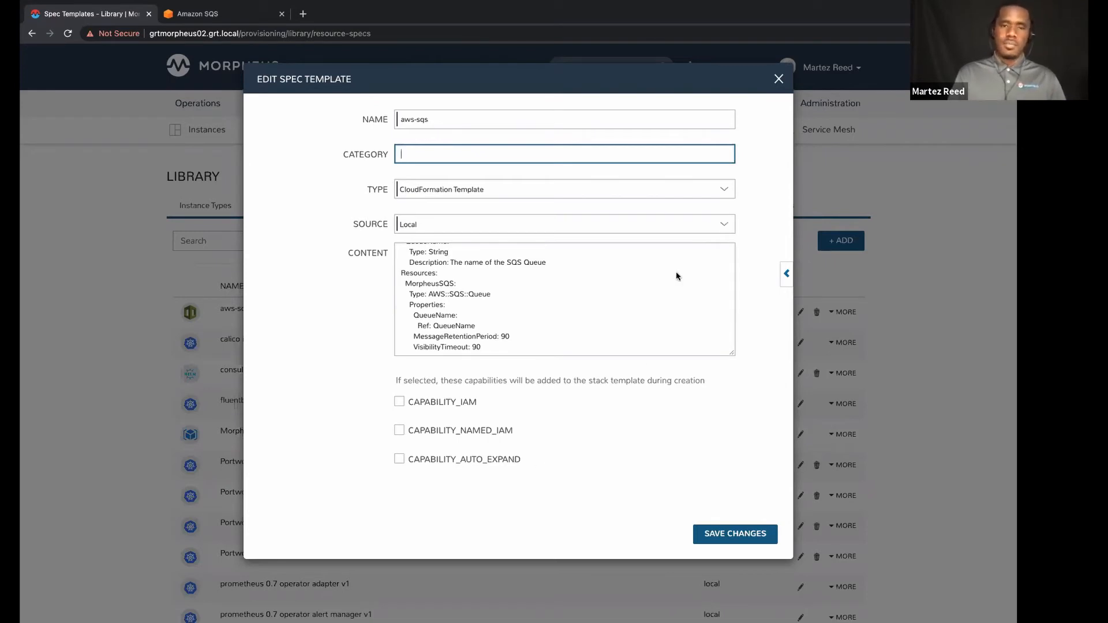
left_click(779, 80)
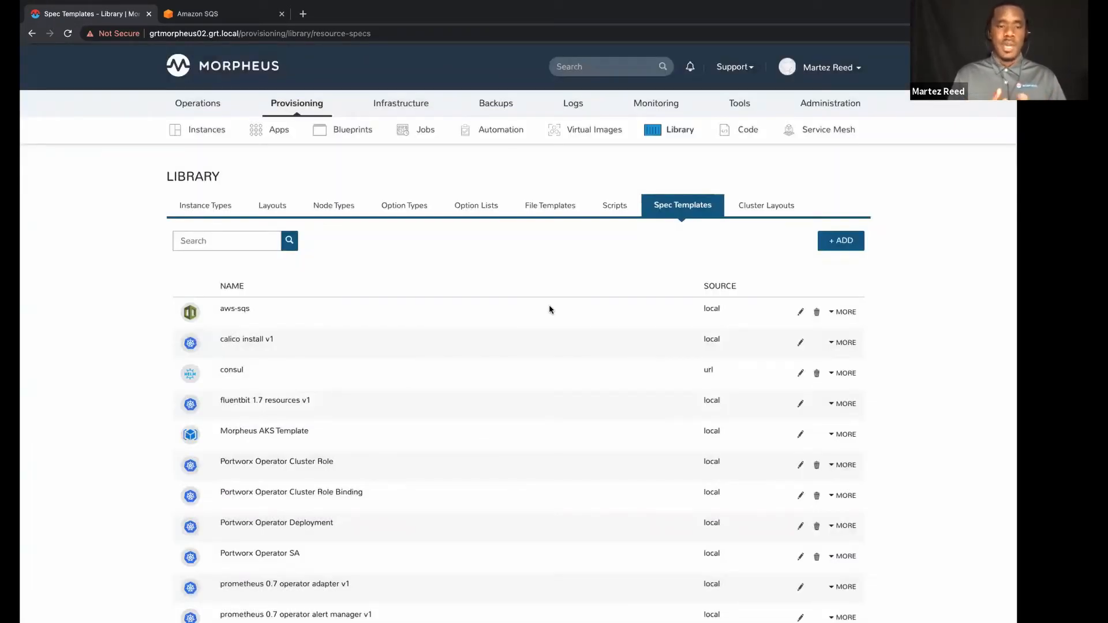
Step: Review the aws-sqs layout's settings, including its technology, option types and attached spec template, and close it without saving
left_click(269, 208)
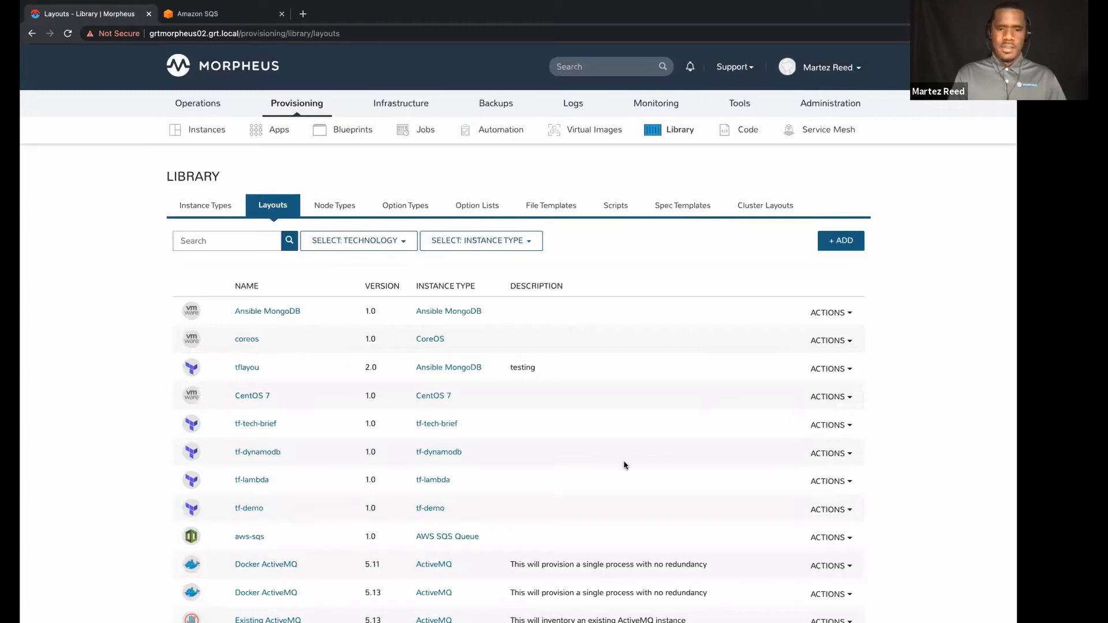
left_click(249, 537)
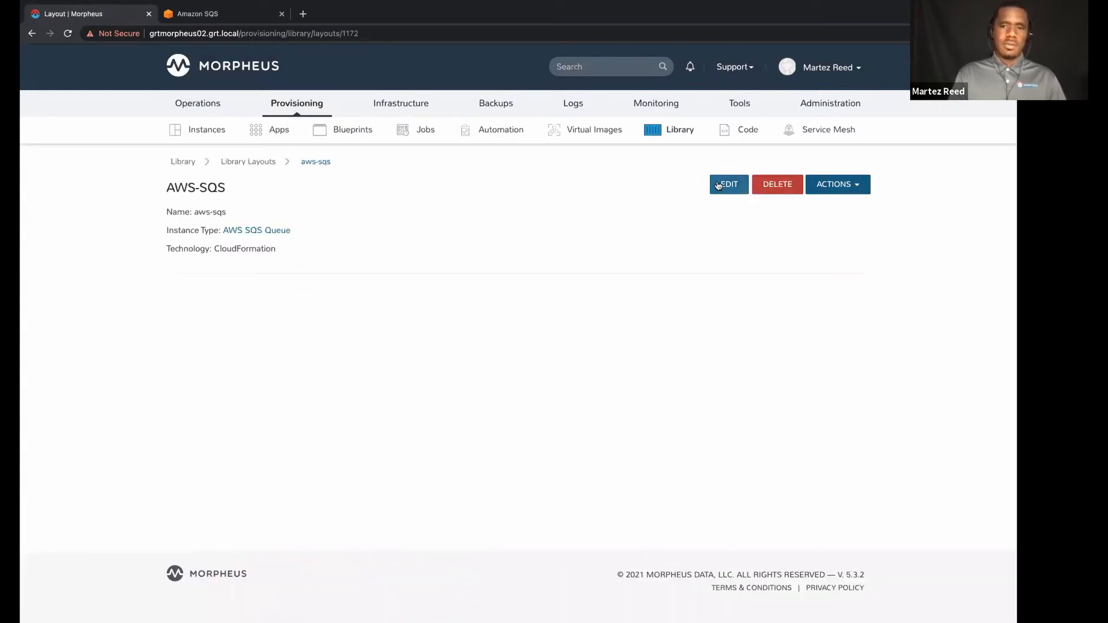
left_click(718, 183)
scroll(380, 302, "down", 1)
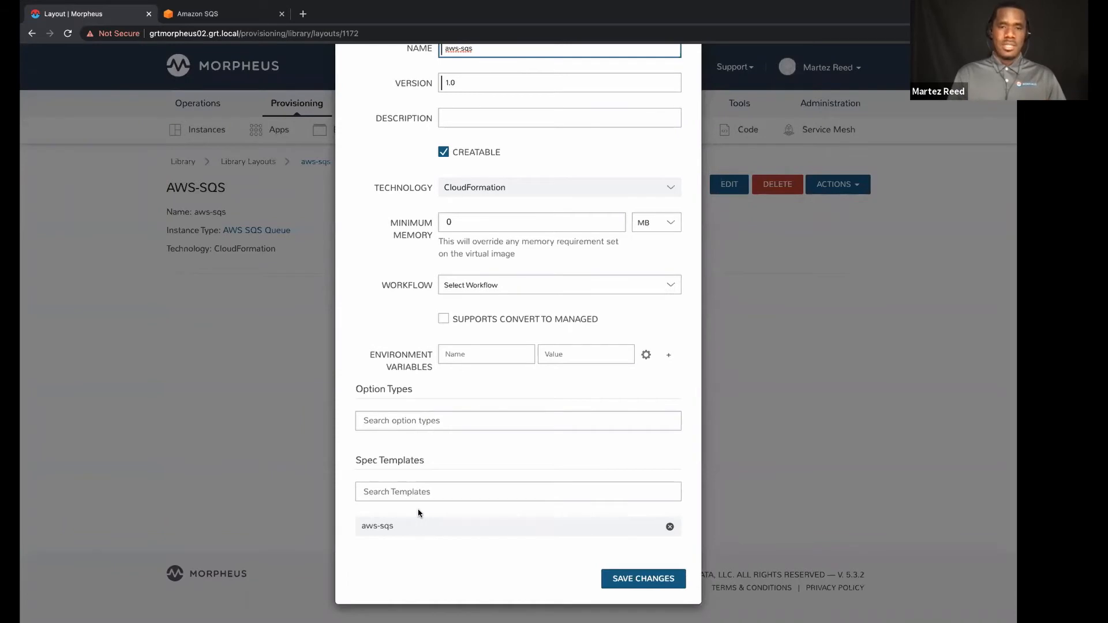
scroll(420, 513, "up", 1)
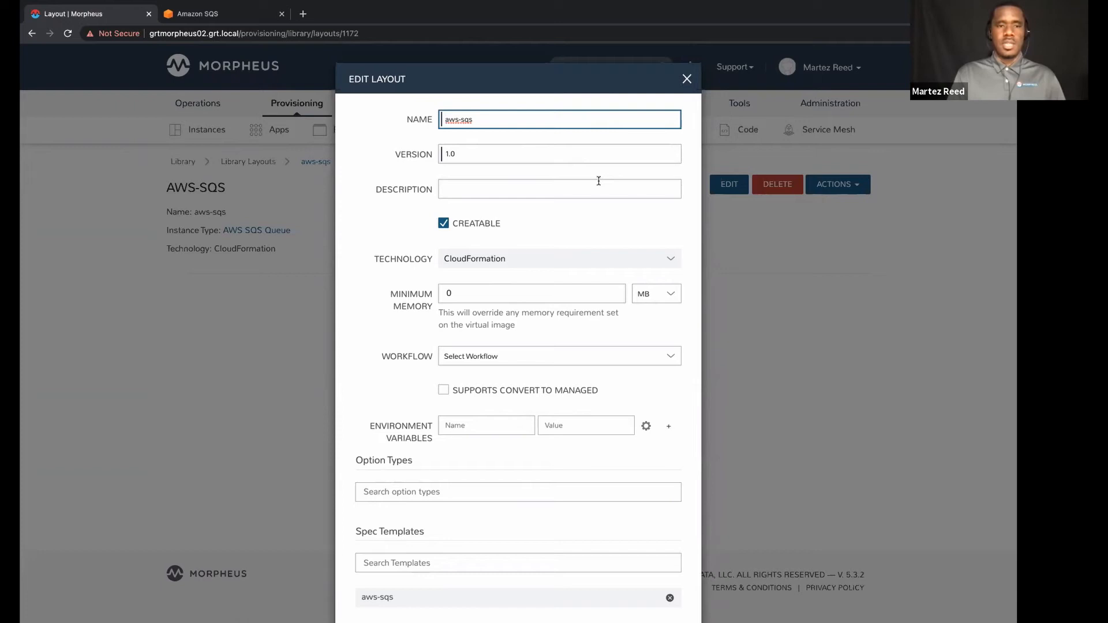
scroll(495, 513, "down", 2)
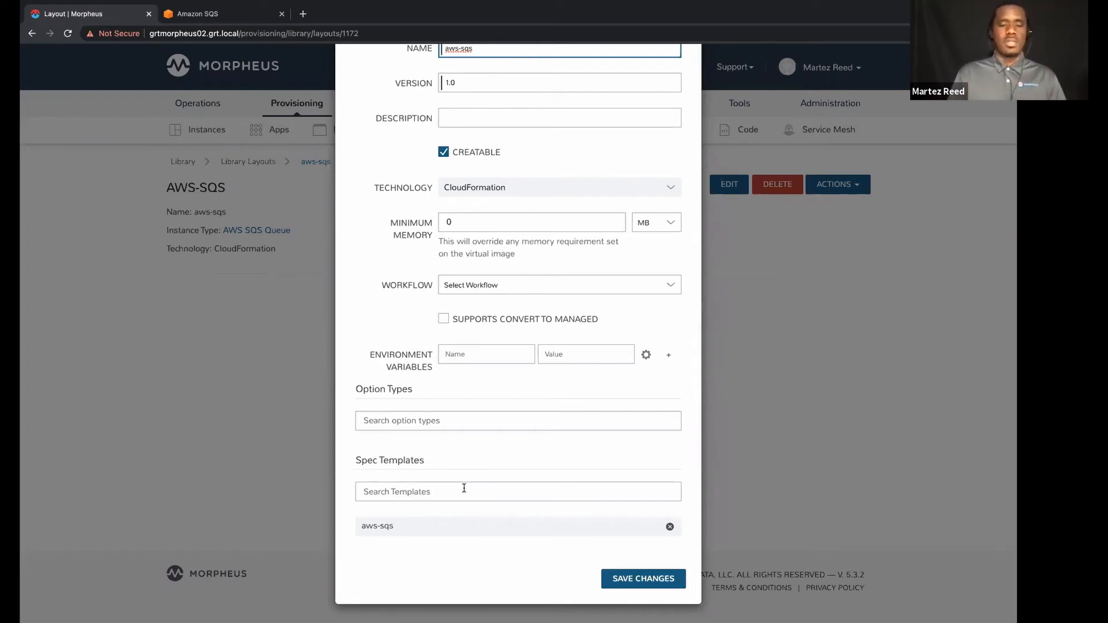
scroll(464, 489, "up", 2)
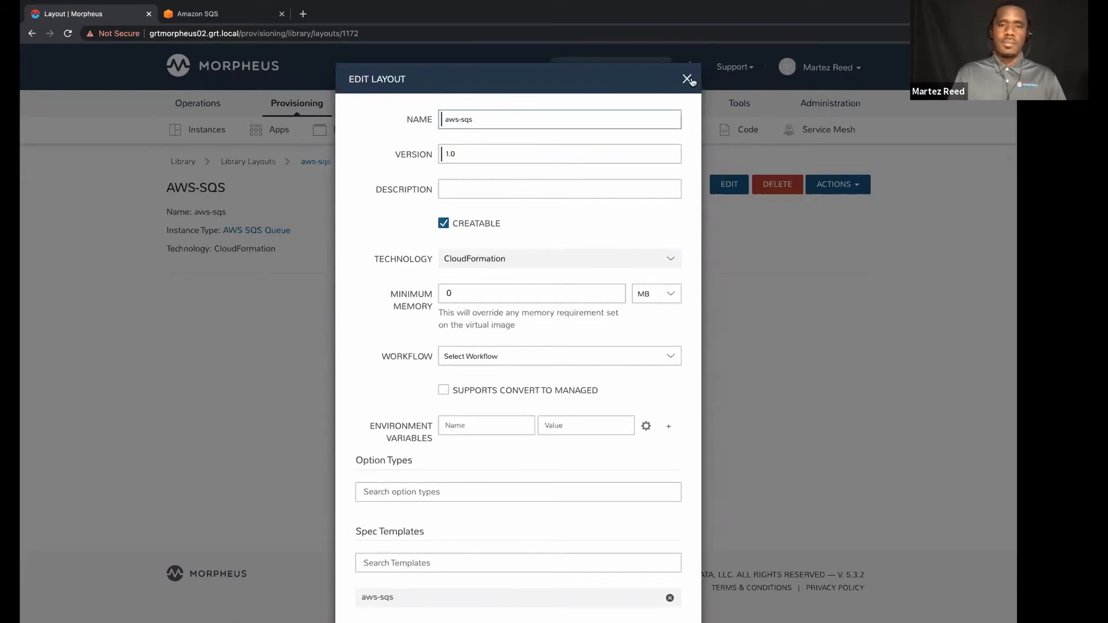
left_click(687, 79)
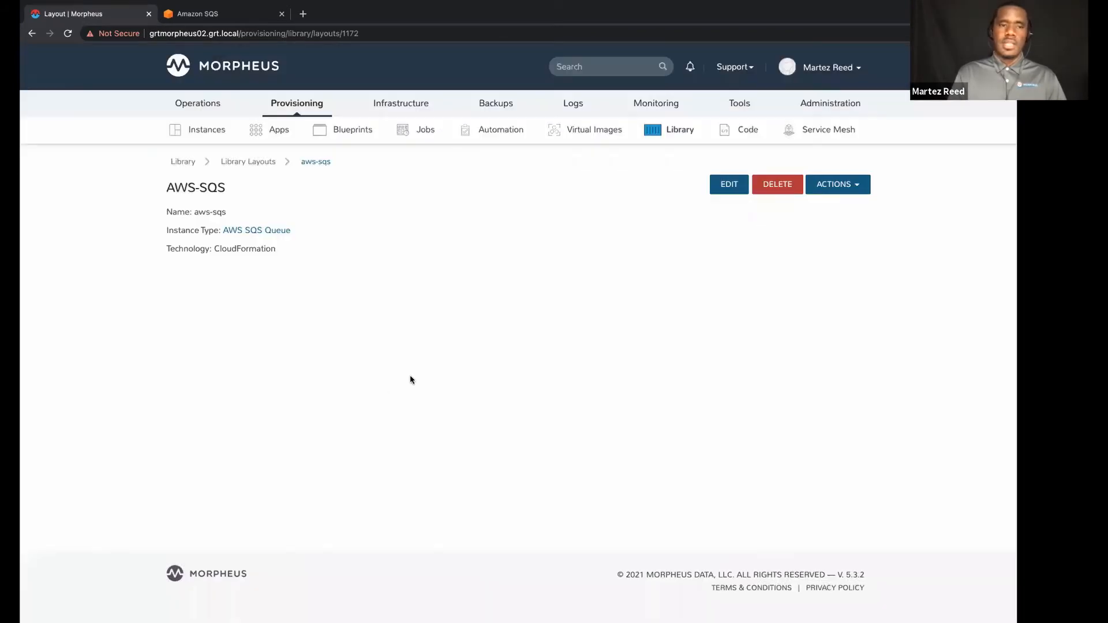
Step: Review the AWS SQS Queue instance type's settings, including category, visibility and option types, and close it without saving
left_click(194, 163)
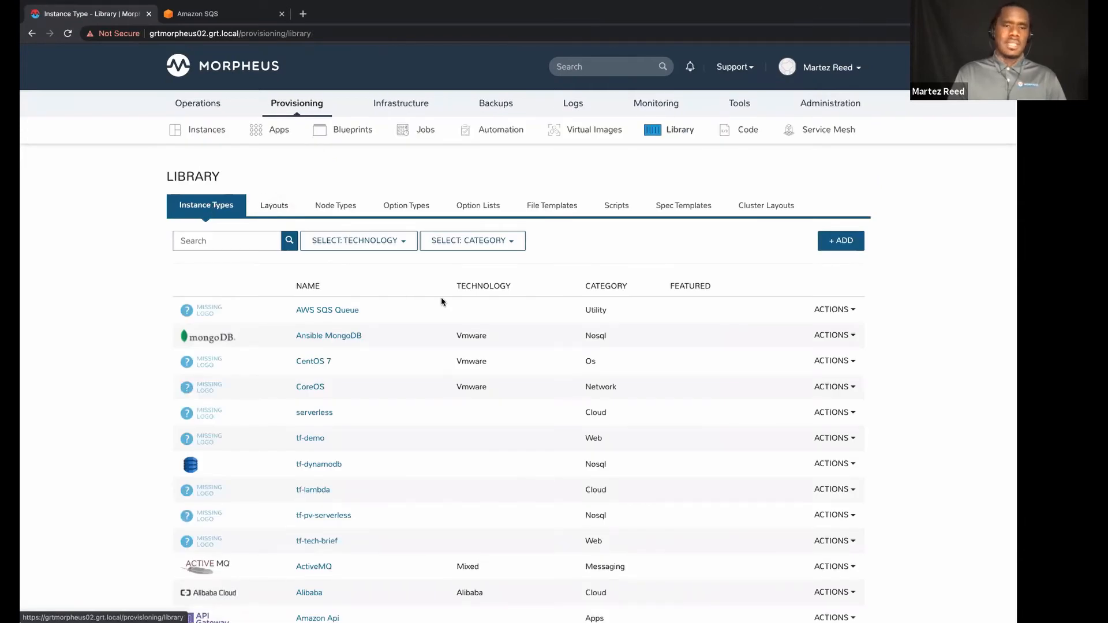
left_click(335, 307)
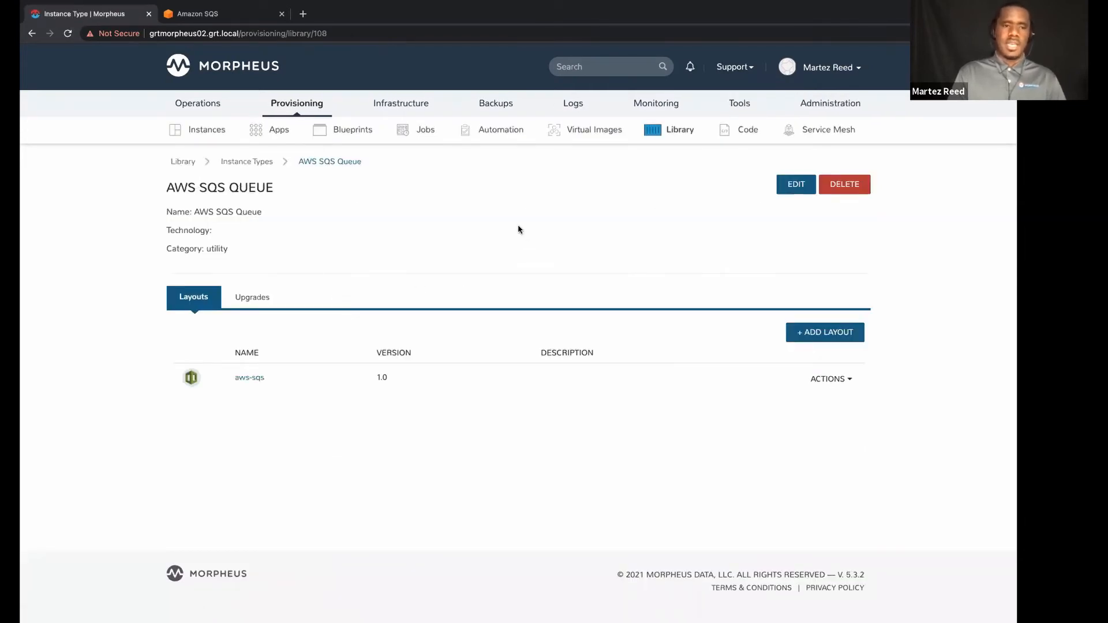
left_click(795, 185)
scroll(387, 398, "down", 4)
scroll(376, 385, "up", 2)
scroll(375, 404, "up", 3)
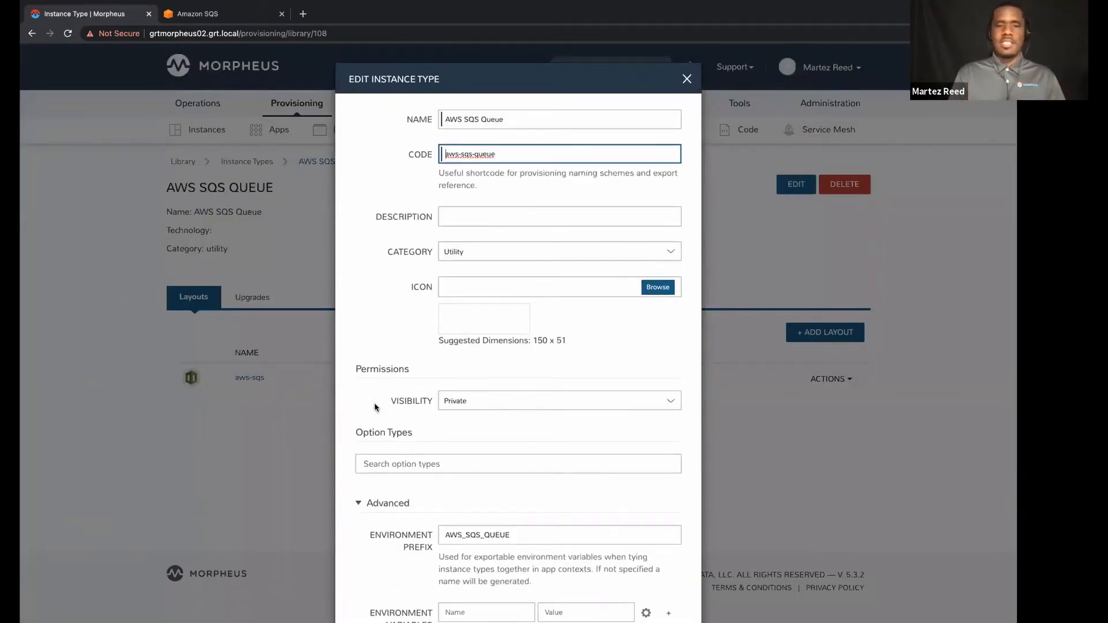
left_click(687, 79)
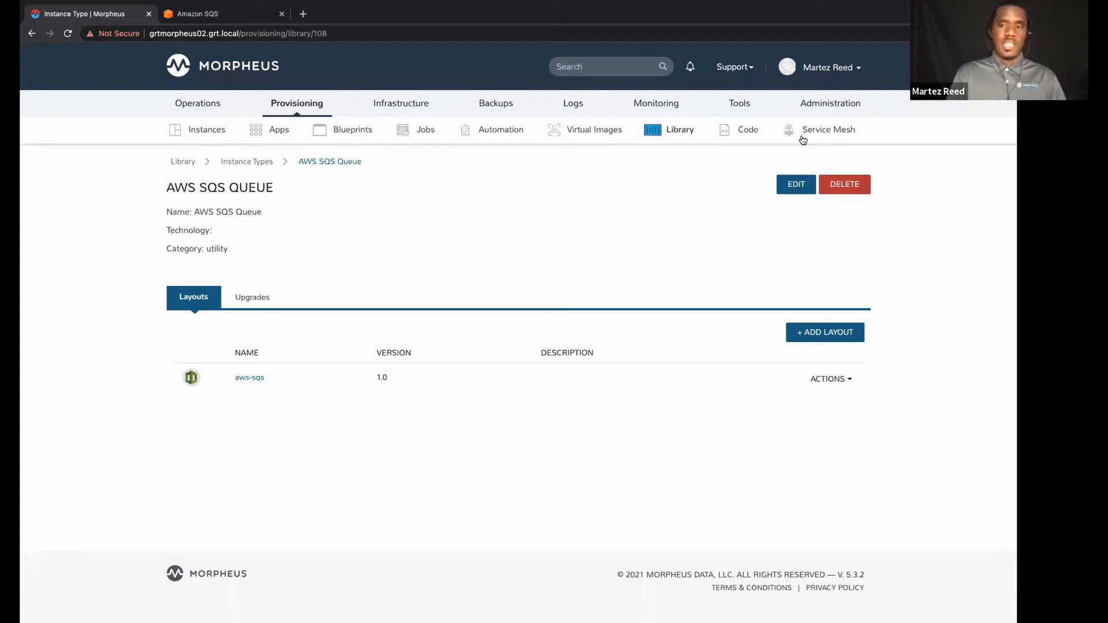
Step: Review the AWS SQS Name option type's settings in the provisioning library, including field name, type and label, and close it without saving
mouse_move(843, 69)
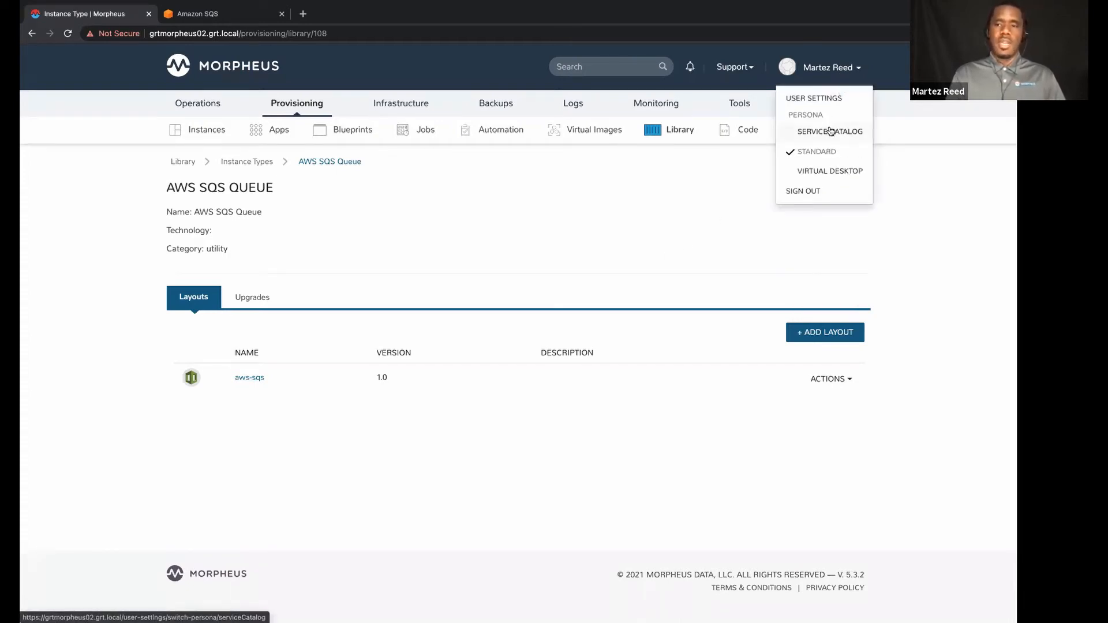
mouse_move(286, 114)
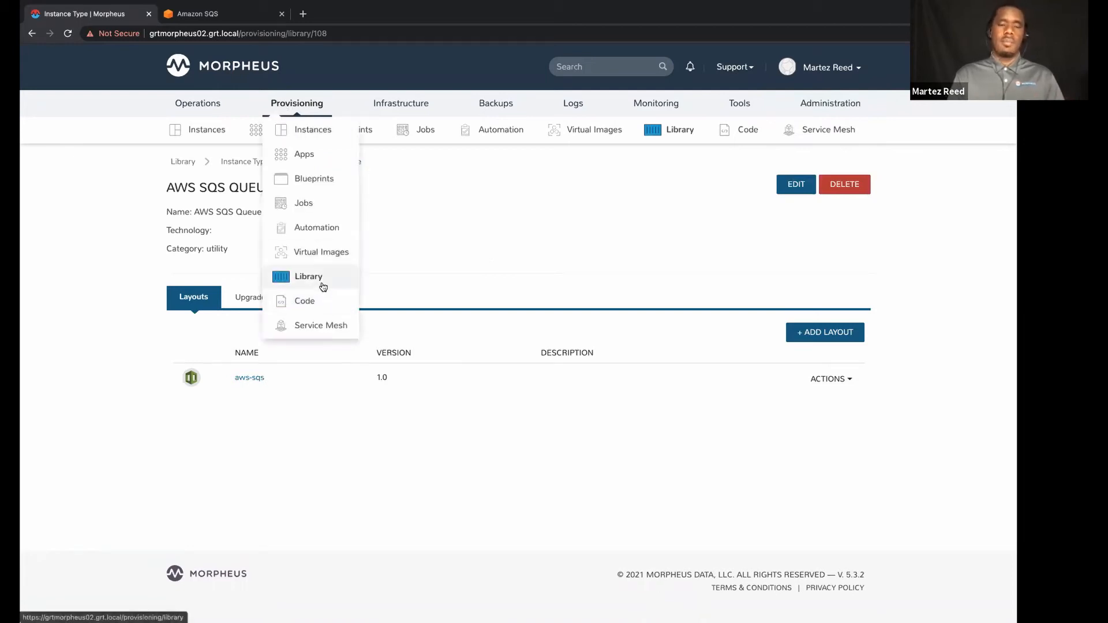
left_click(324, 279)
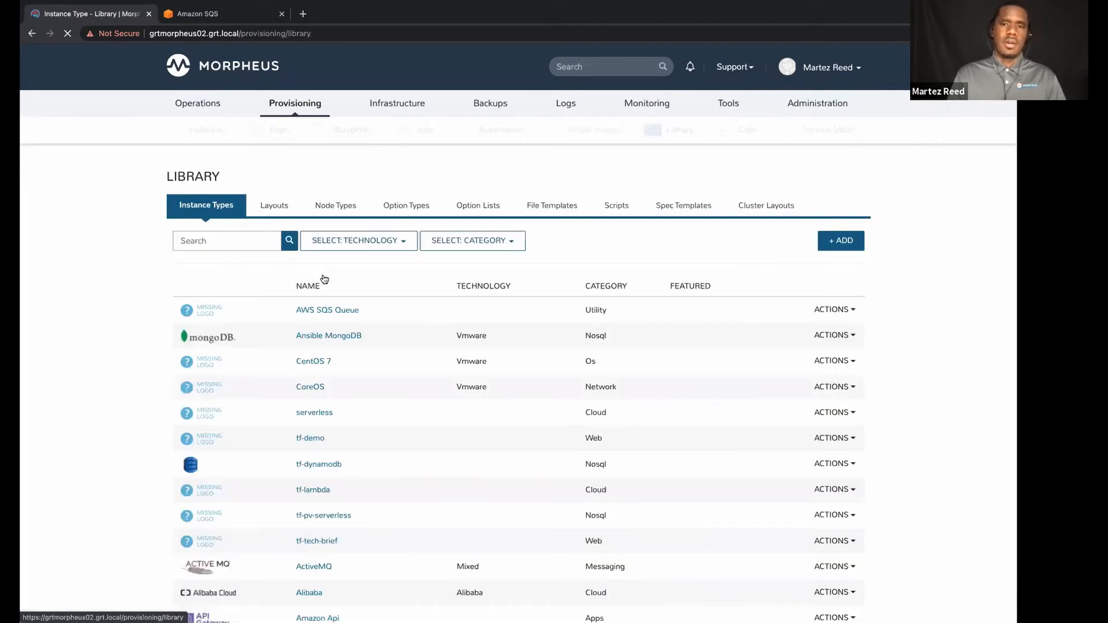
left_click(411, 208)
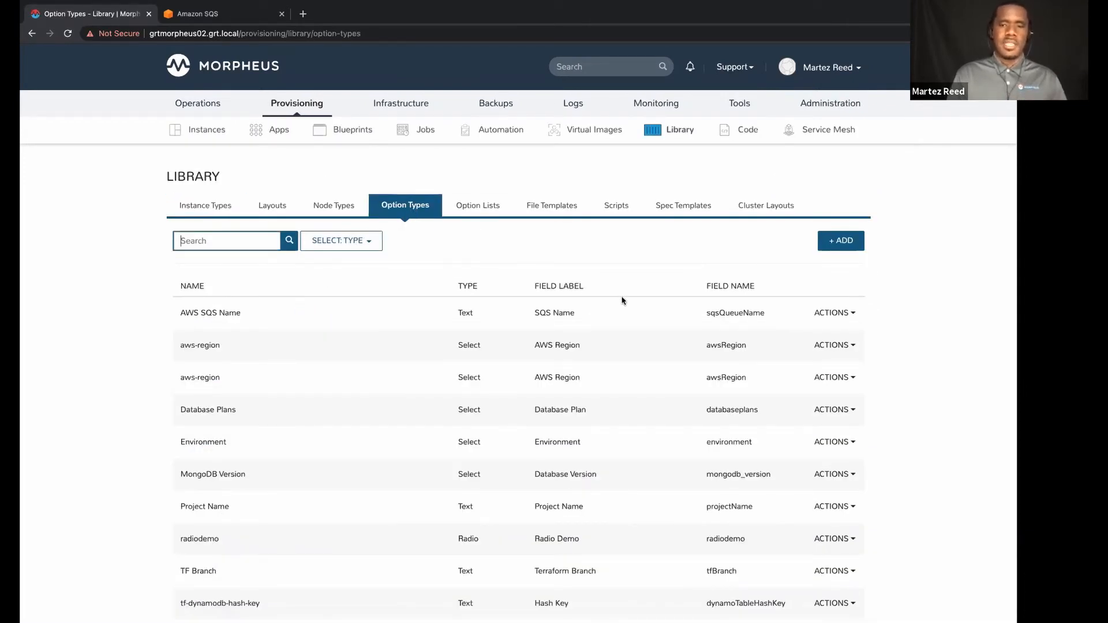
left_click(823, 312)
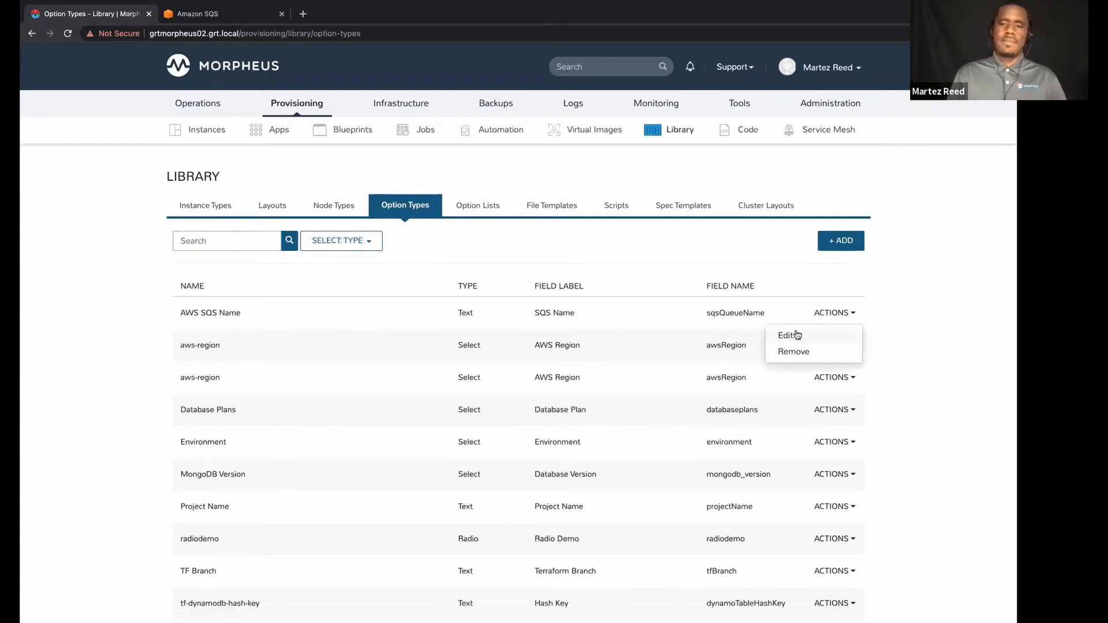
left_click(790, 335)
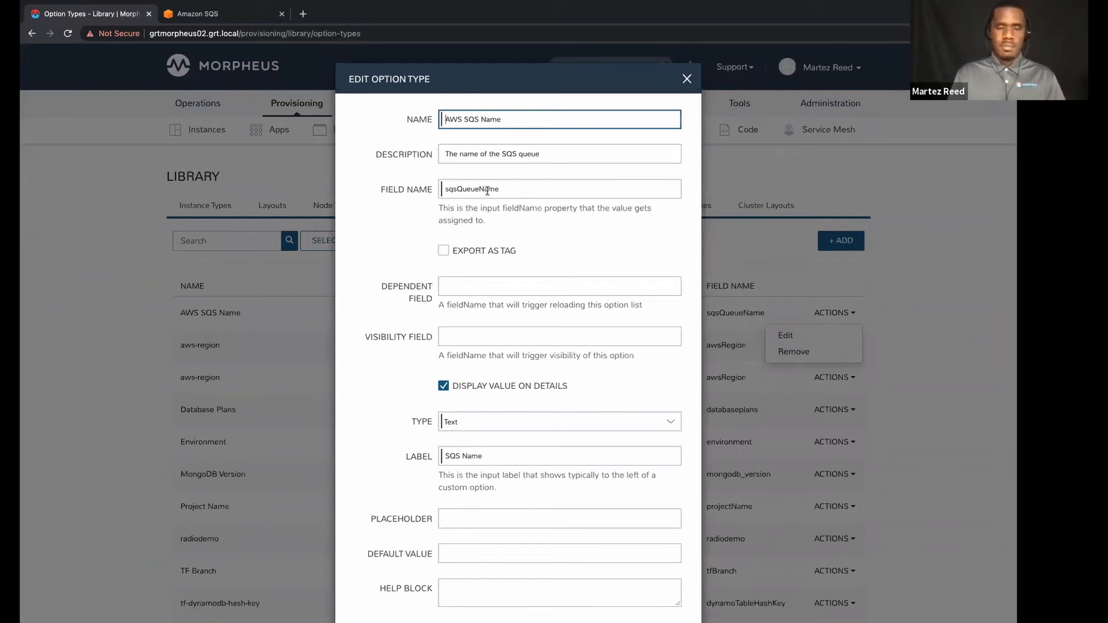
scroll(396, 247, "down", 2)
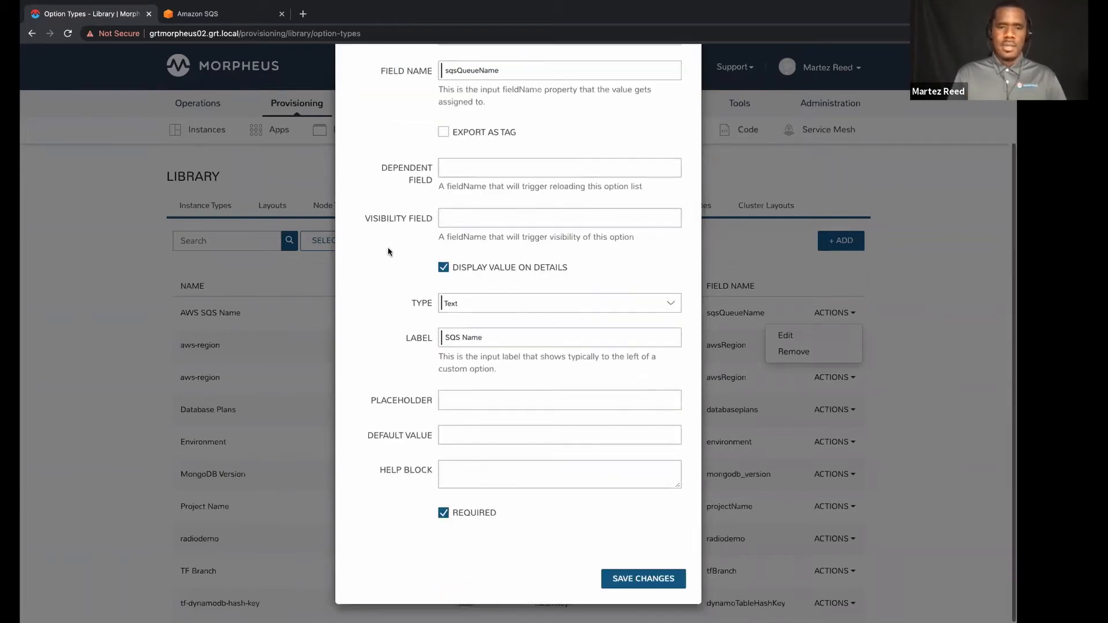
scroll(439, 381, "up", 2)
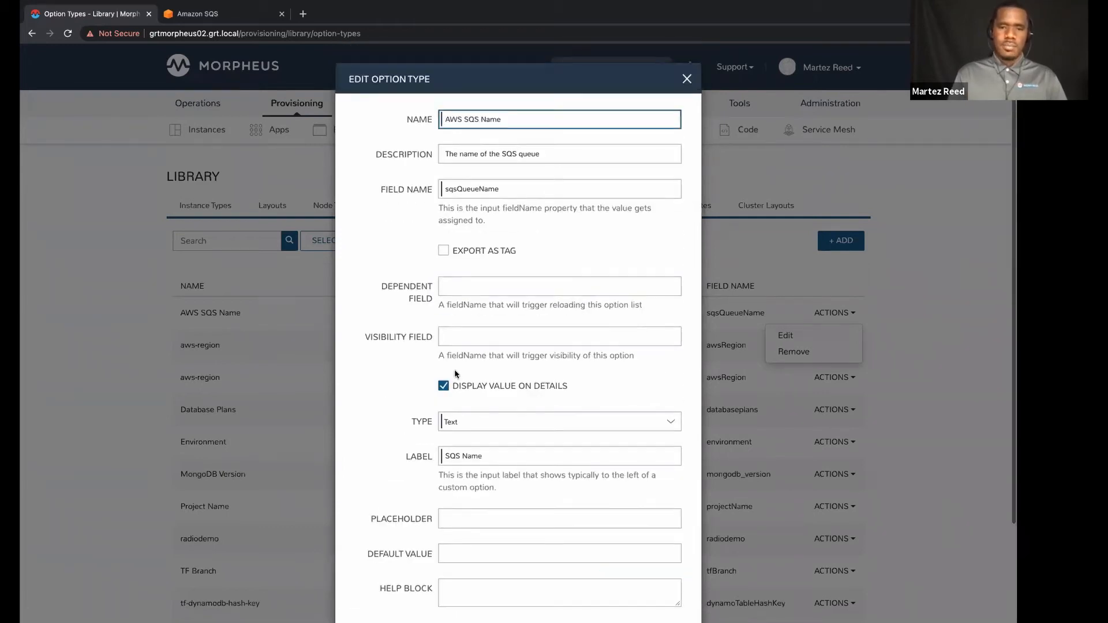
left_click(687, 79)
Step: Open the SQS Queue self-service catalog item for editing and examine its configuration through the name, layout and template parameter entries
mouse_move(751, 112)
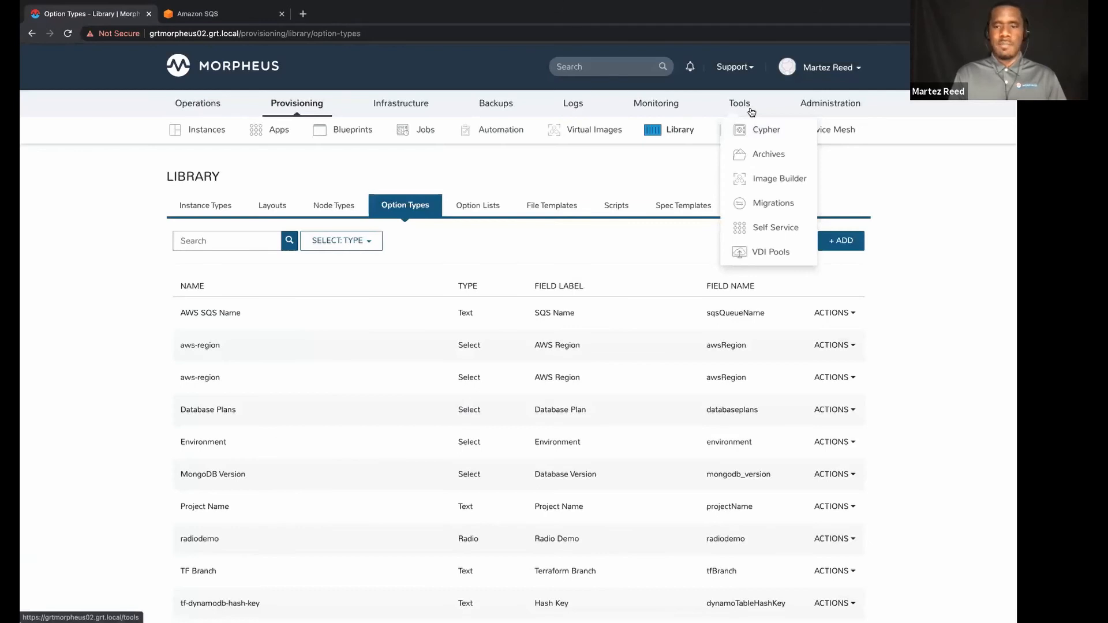
left_click(763, 225)
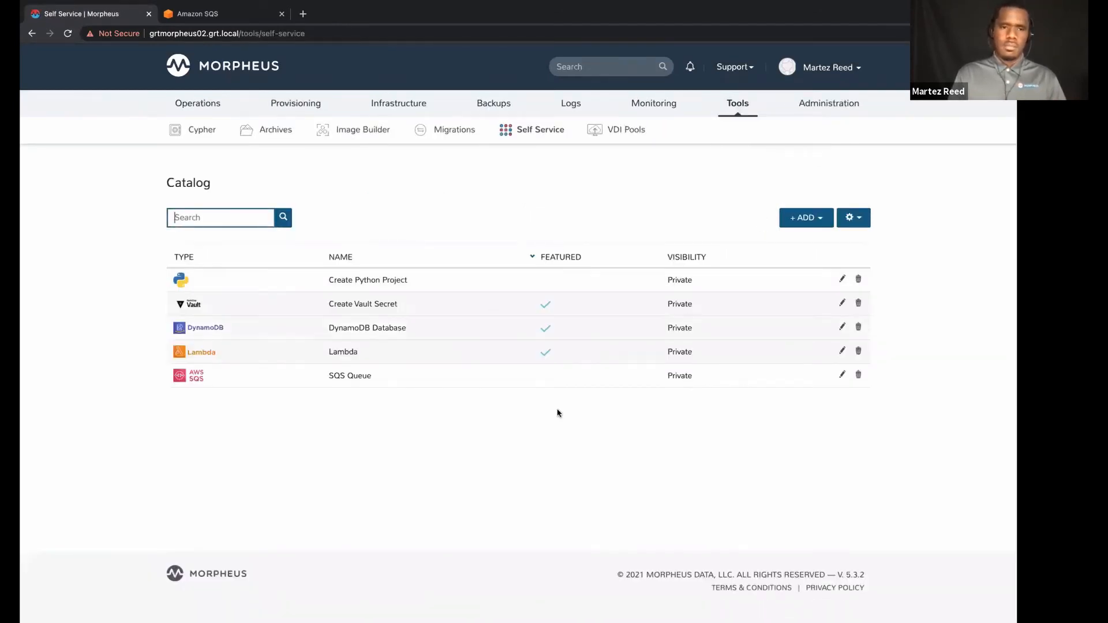
left_click(841, 375)
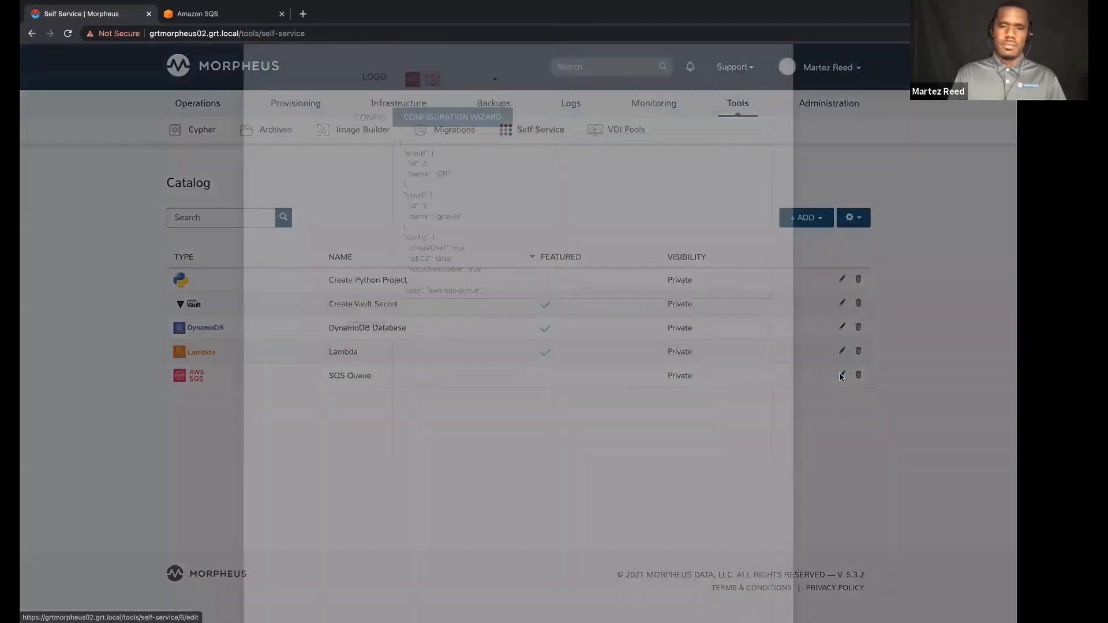
scroll(437, 402, "down", 5)
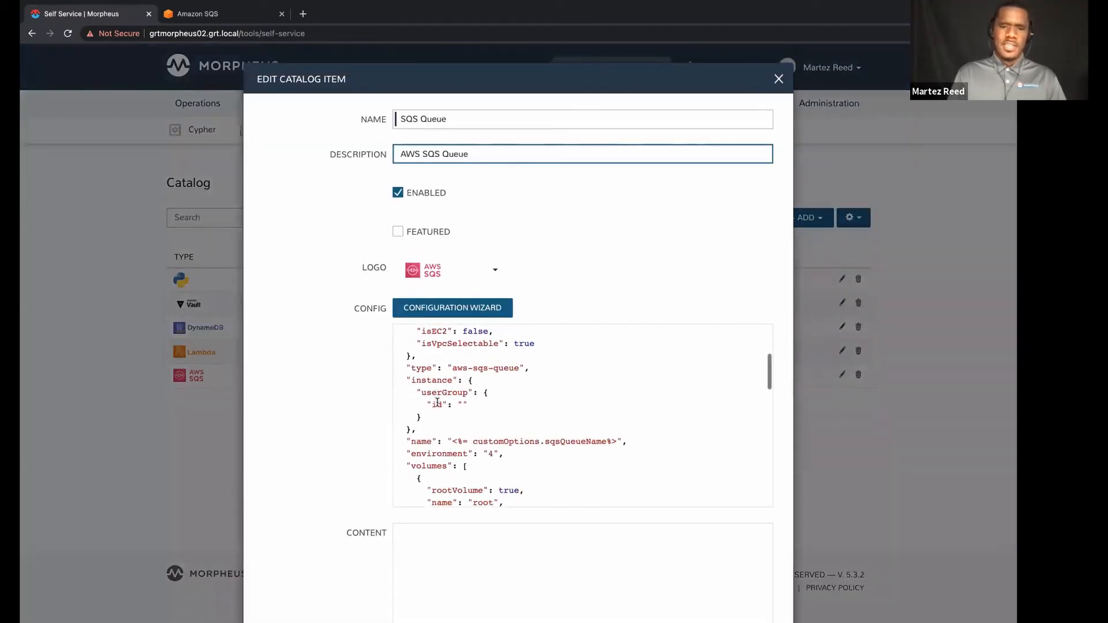
scroll(436, 402, "down", 2)
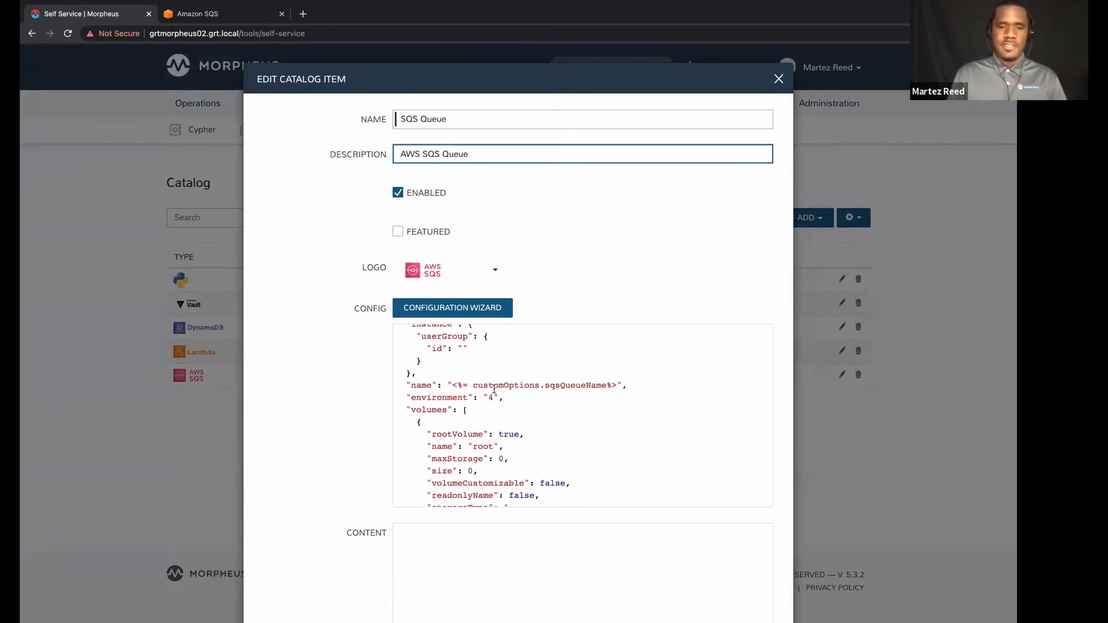
scroll(502, 387, "down", 5)
scroll(453, 428, "down", 4)
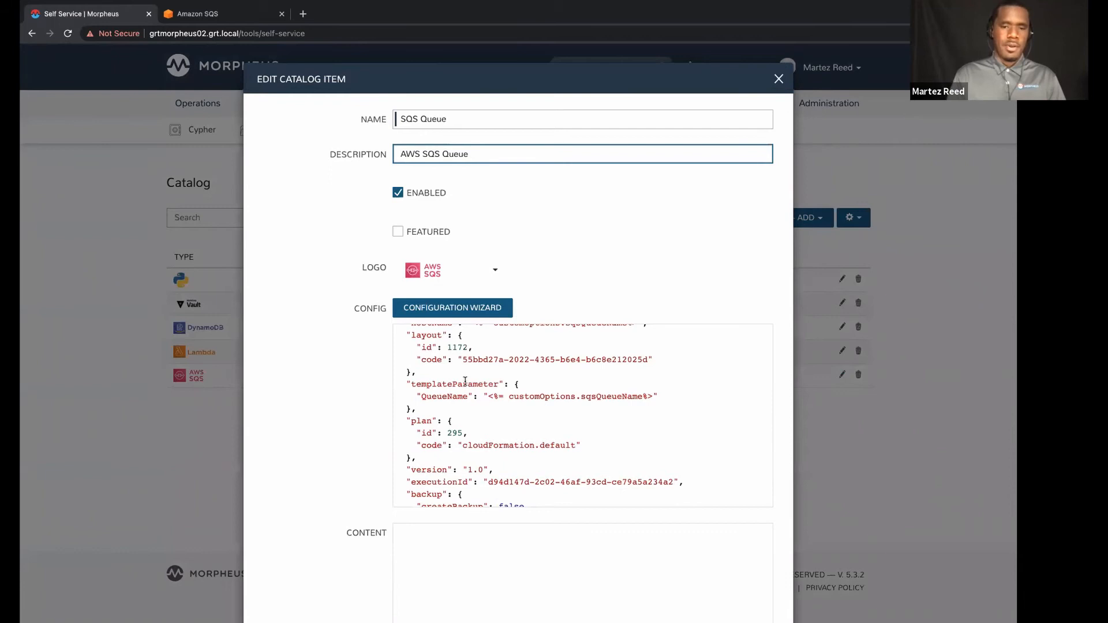
Step: Examine how templateParameter maps QueueName to the sqsQueueName custom option, check the attached option types, and close the catalog item without saving
double_click(440, 396)
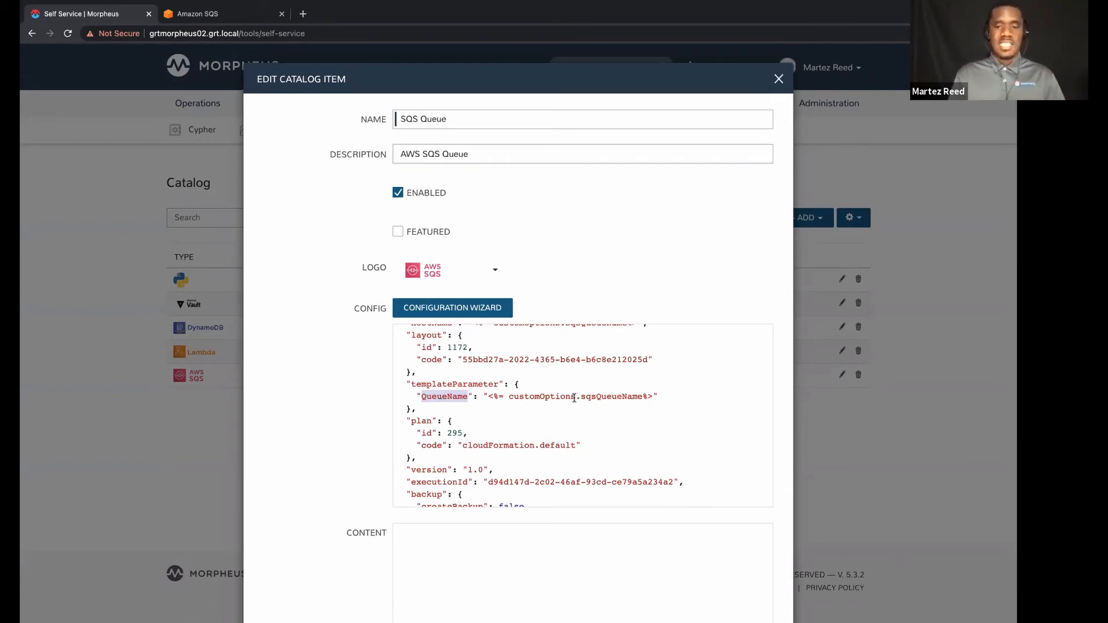
double_click(604, 396)
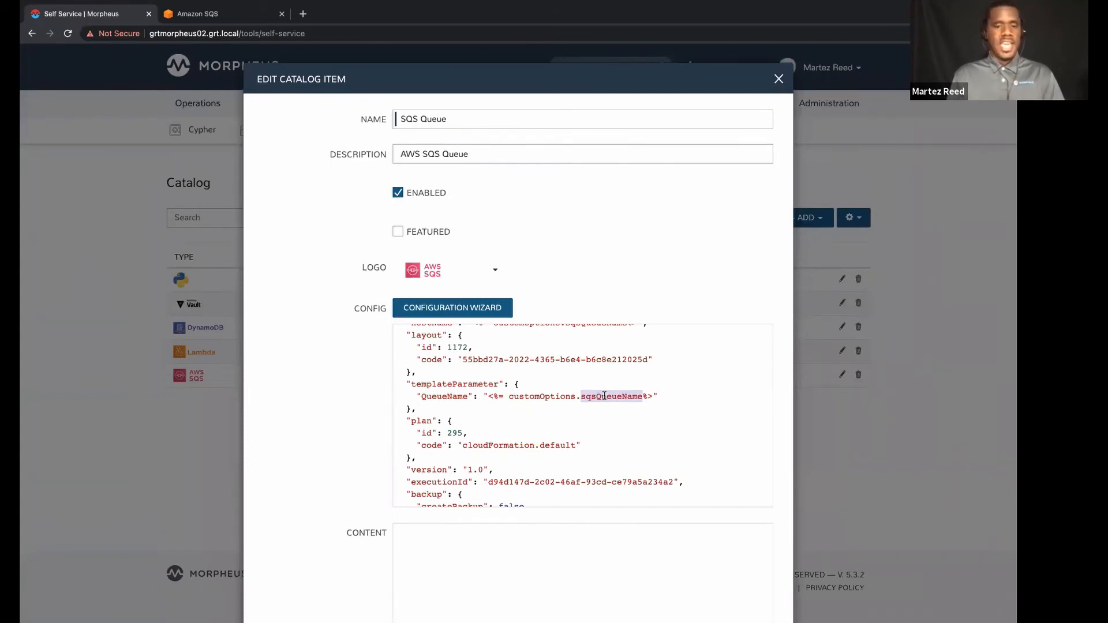
double_click(453, 396)
double_click(454, 384)
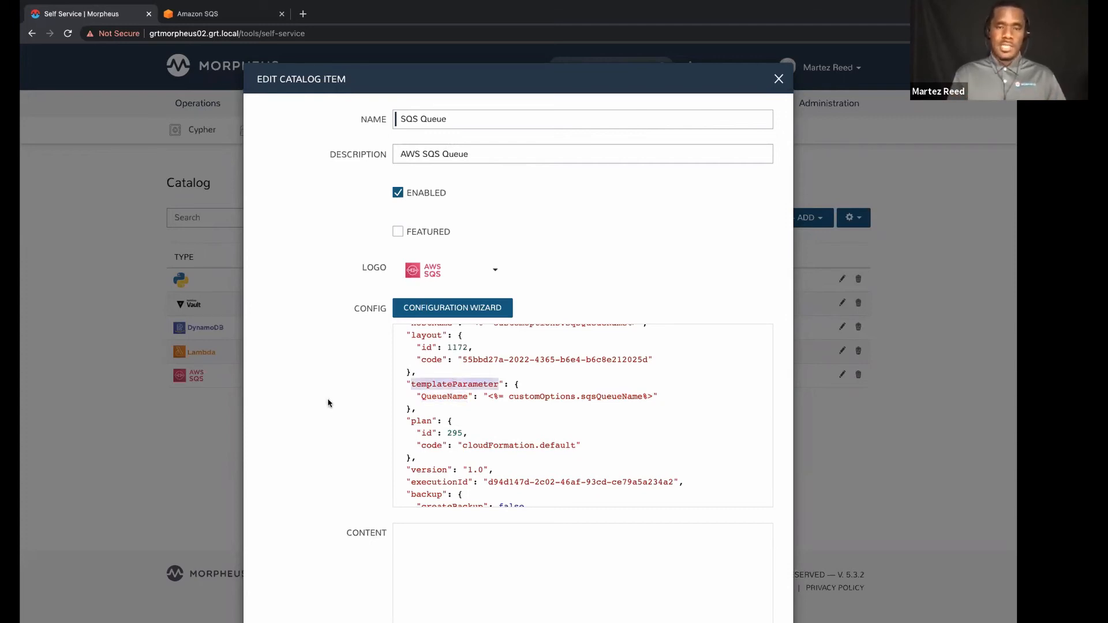
scroll(328, 403, "down", 5)
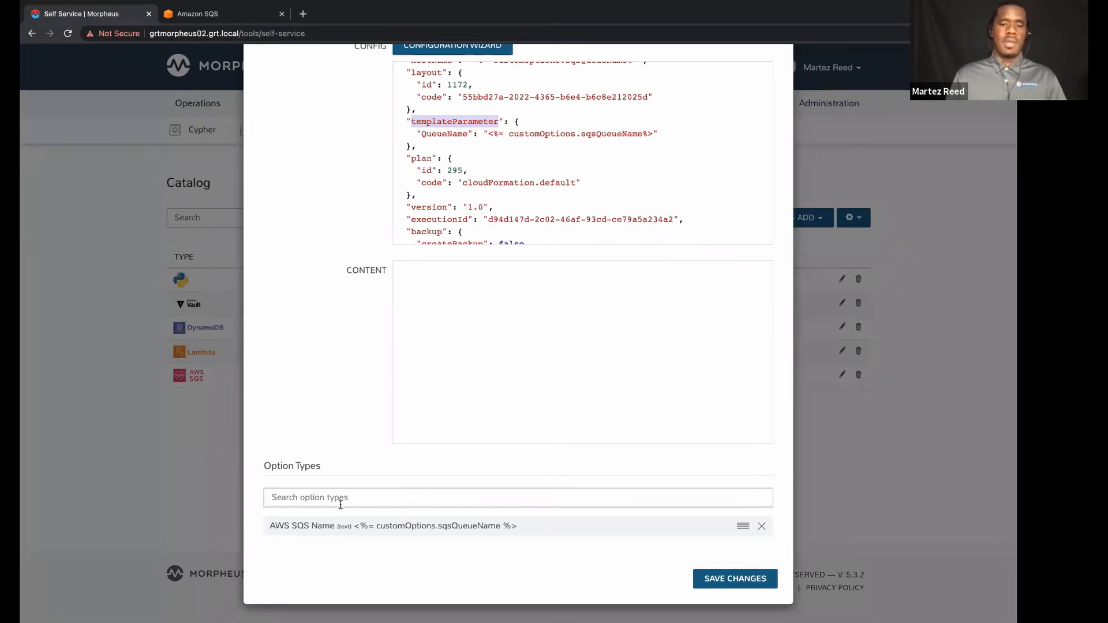
scroll(340, 504, "up", 5)
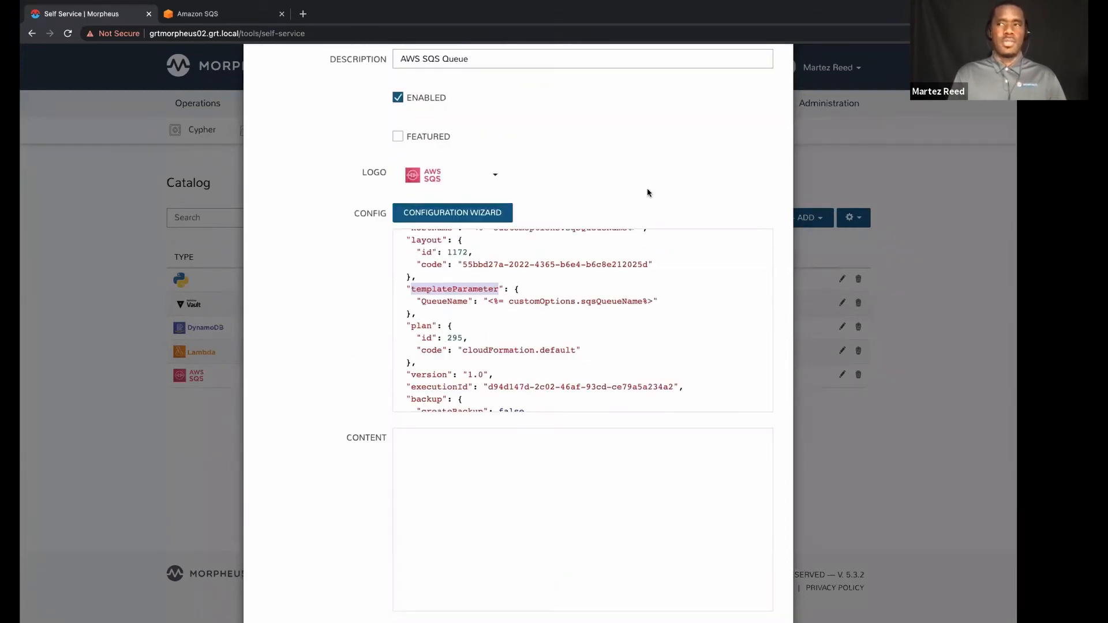
left_click(779, 79)
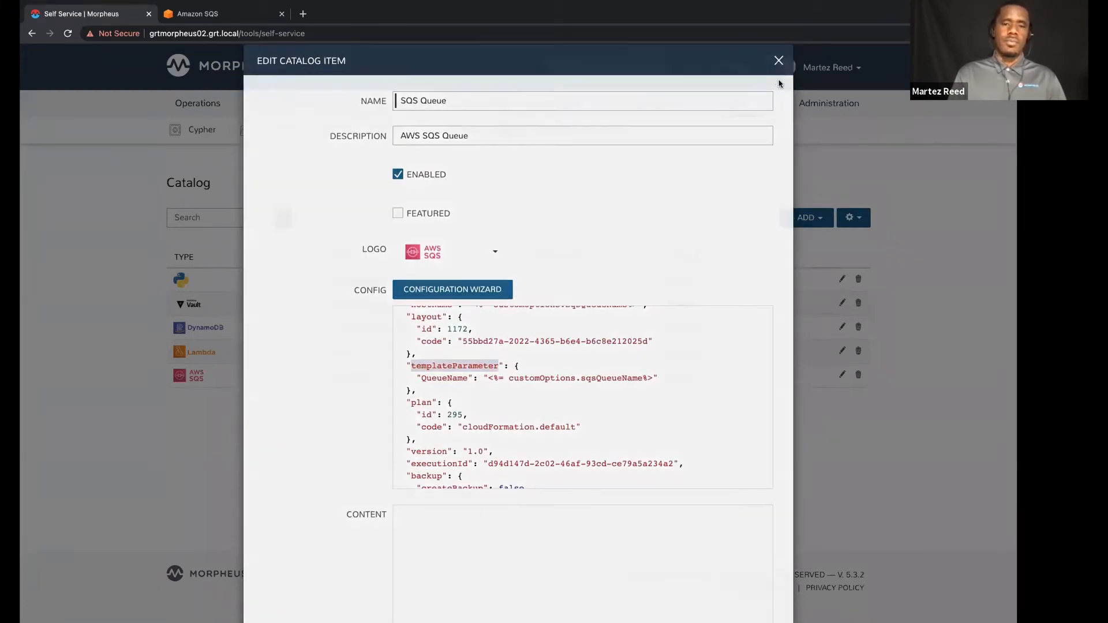
Step: Switch to the Service Catalog persona, look over its dashboard and show the full catalog
mouse_move(831, 68)
left_click(823, 136)
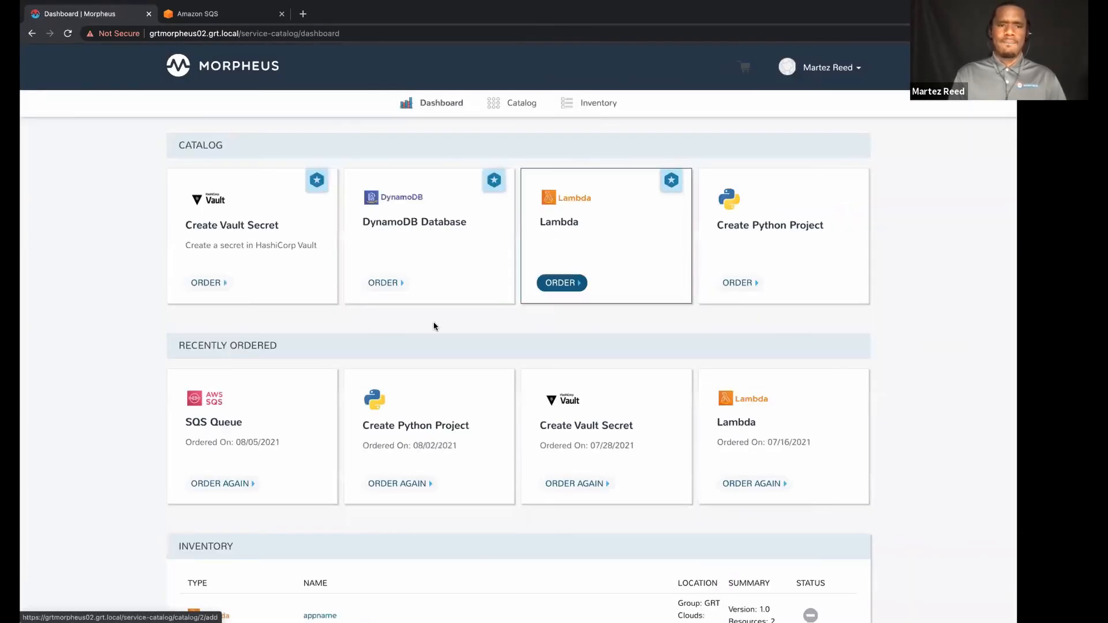
scroll(274, 354, "down", 3)
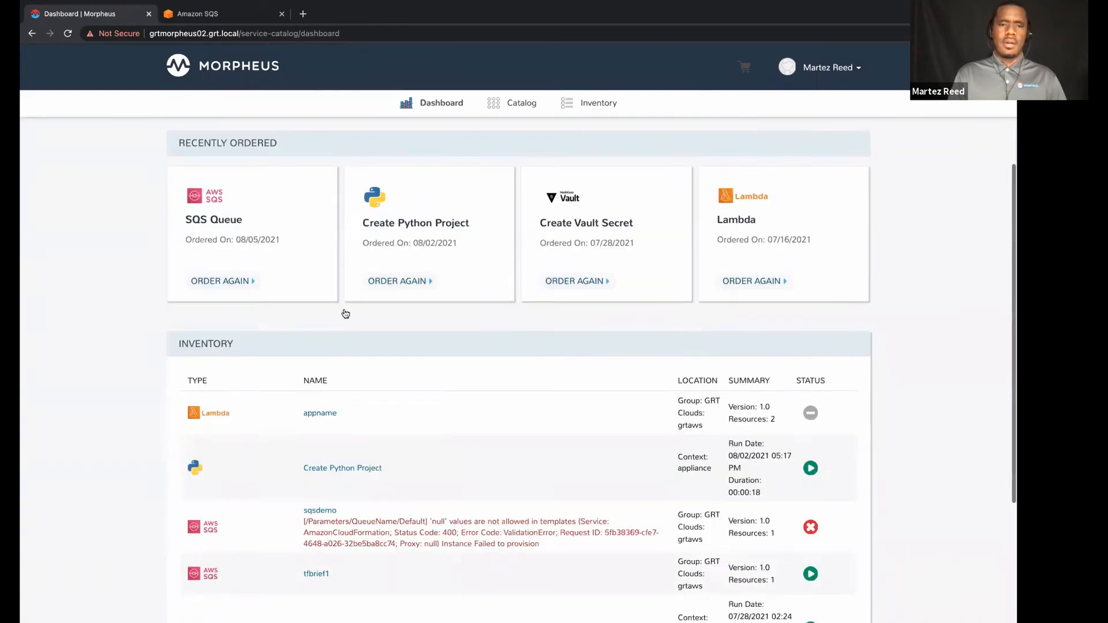
scroll(343, 311, "up", 3)
left_click(515, 102)
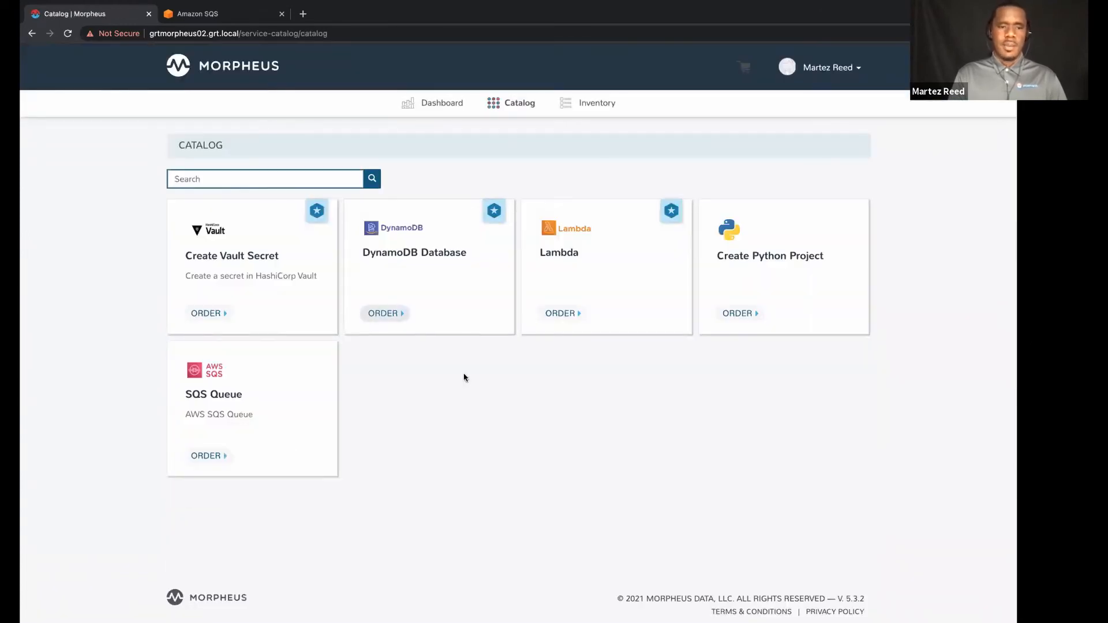
Step: Order an SQS Queue immediately with the SQS name tfbriefdemo2 and check its status in the inventory
left_click(205, 465)
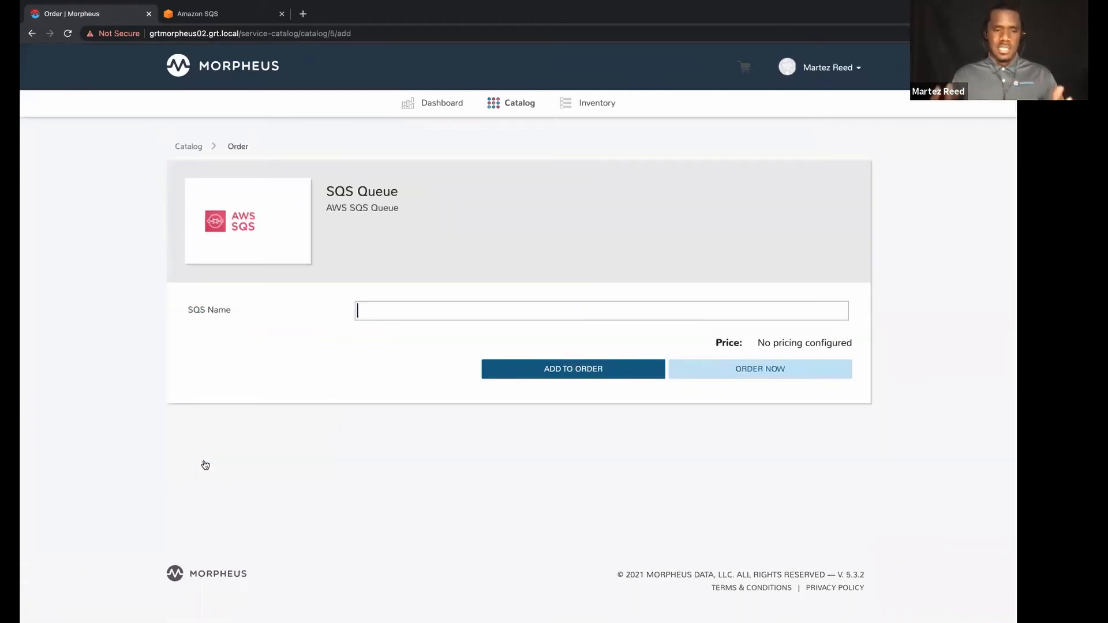
left_click(390, 315)
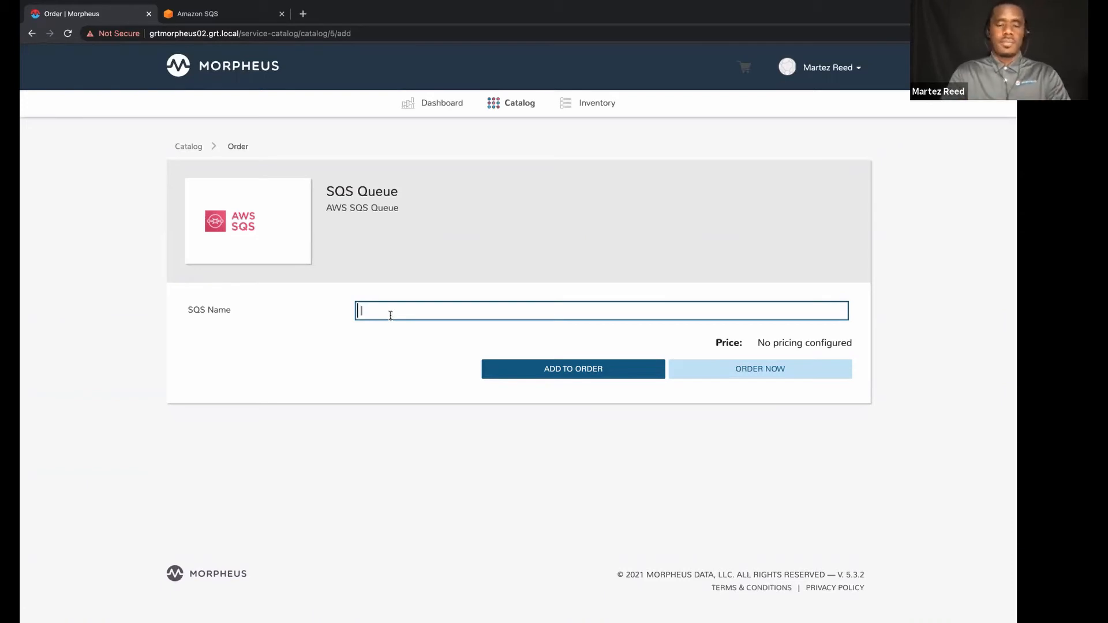
type("tf")
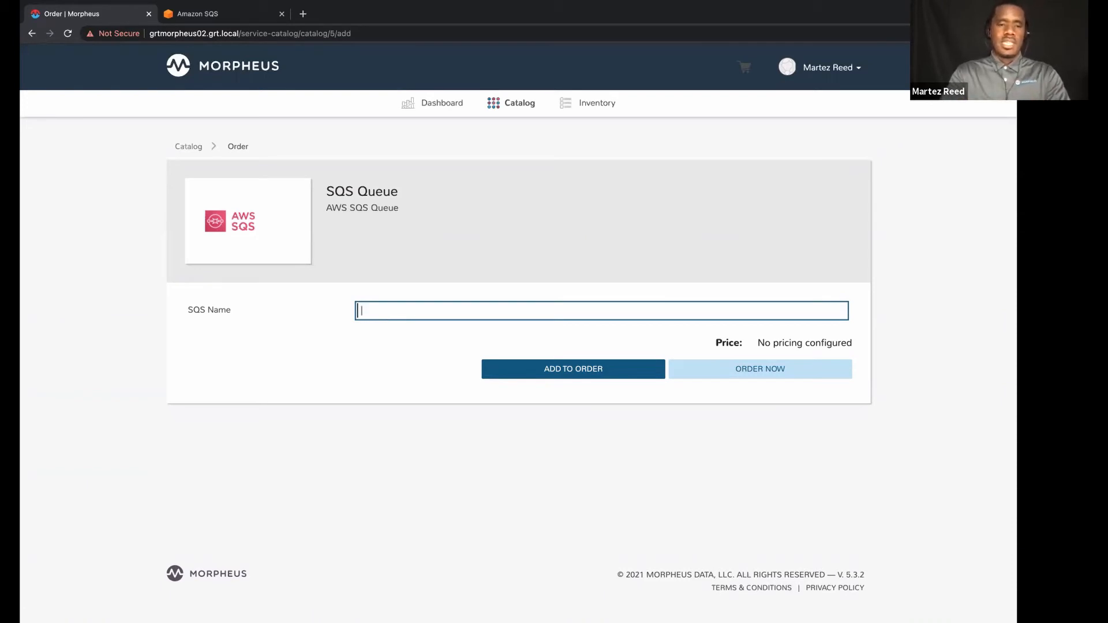
type("brie")
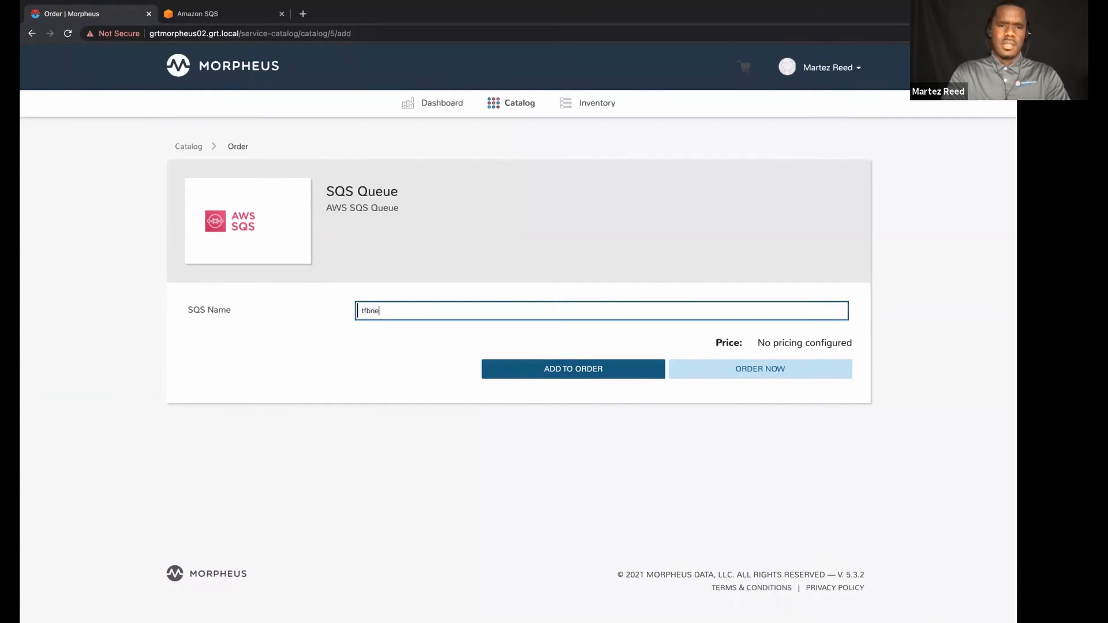
type("fdemo")
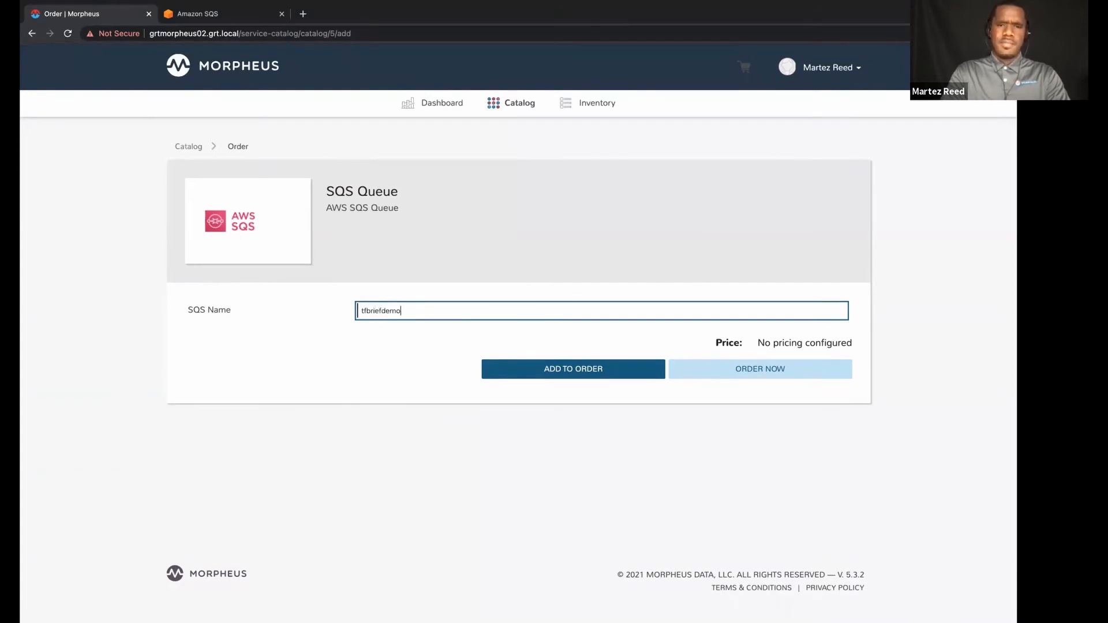
type("2")
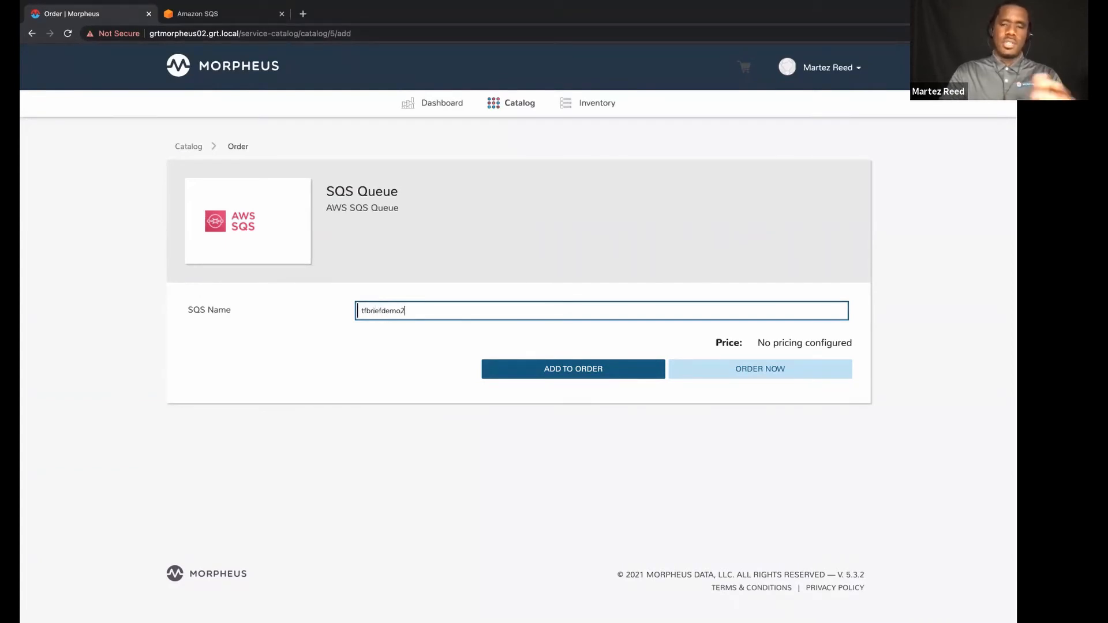
left_click(746, 372)
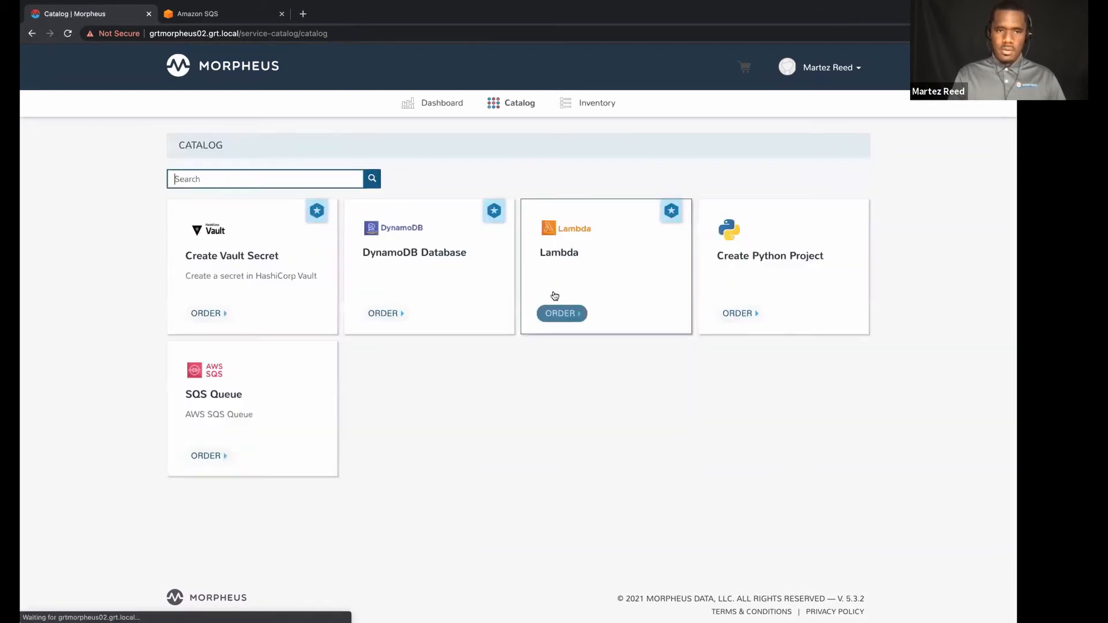
left_click(597, 108)
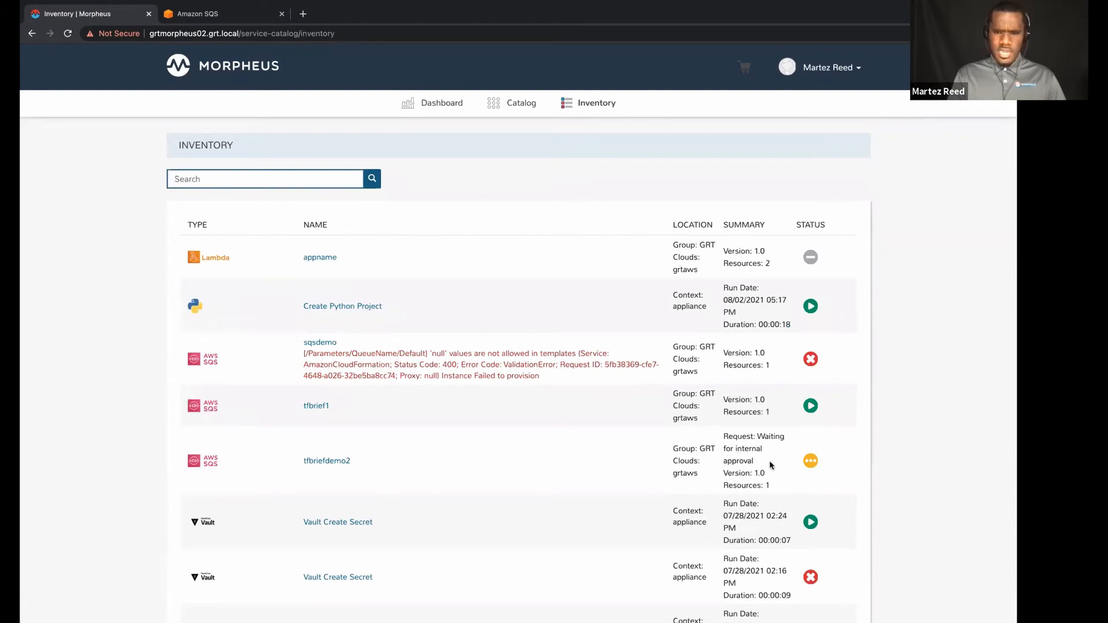
Step: Leave the Service Catalog persona, open the newest approval request in Operations, and approve its tfbriefdemo2 item
left_click(859, 72)
left_click(816, 152)
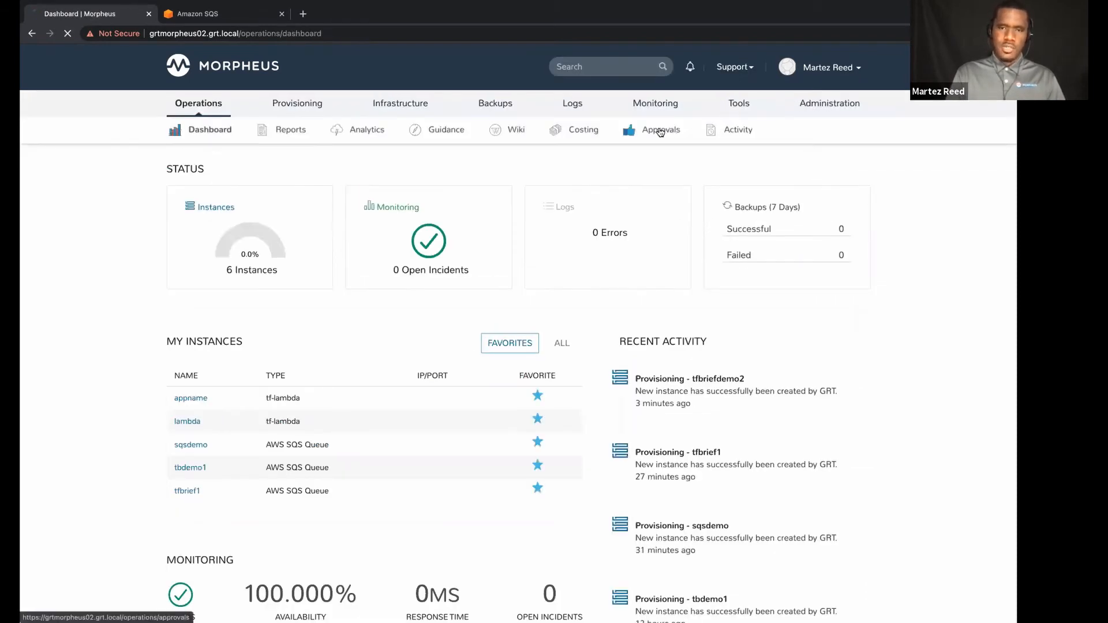
left_click(660, 130)
left_click(230, 269)
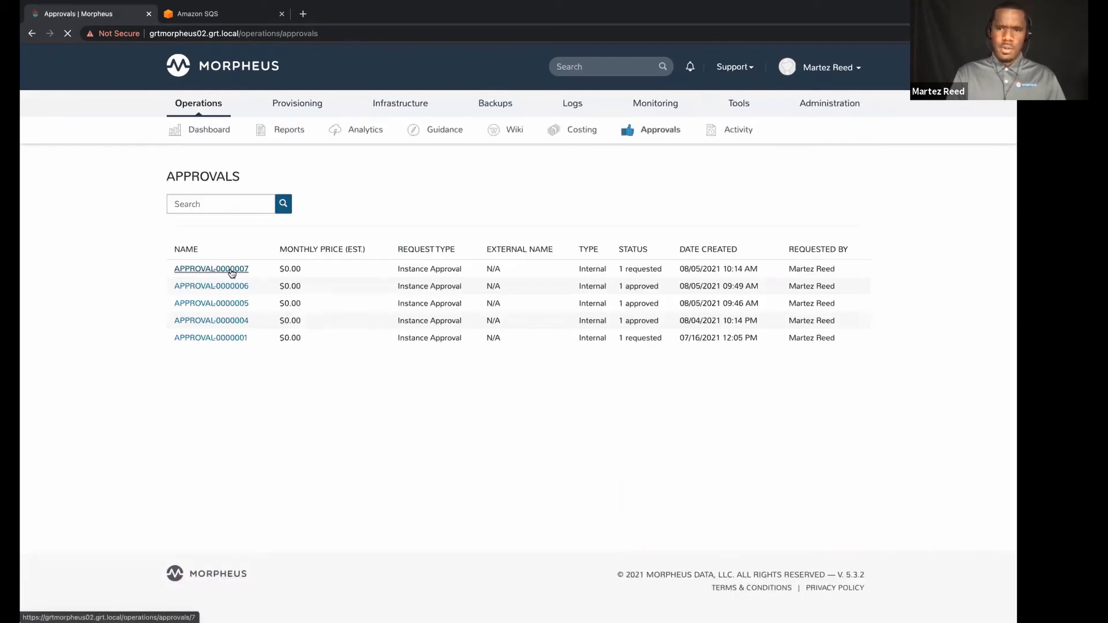
left_click(824, 354)
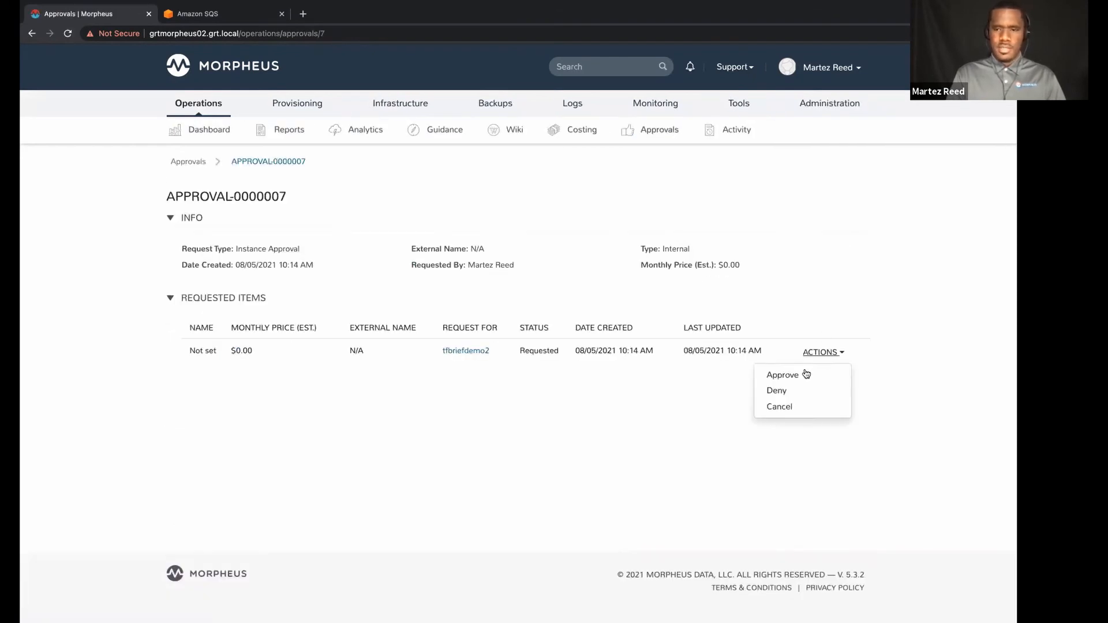
left_click(796, 376)
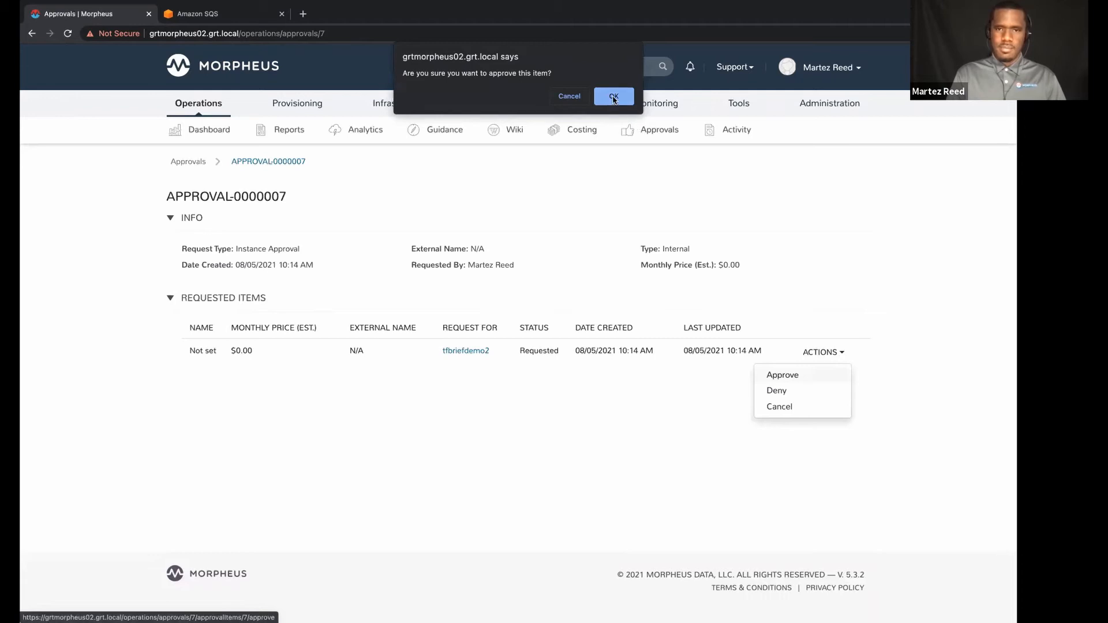
left_click(613, 97)
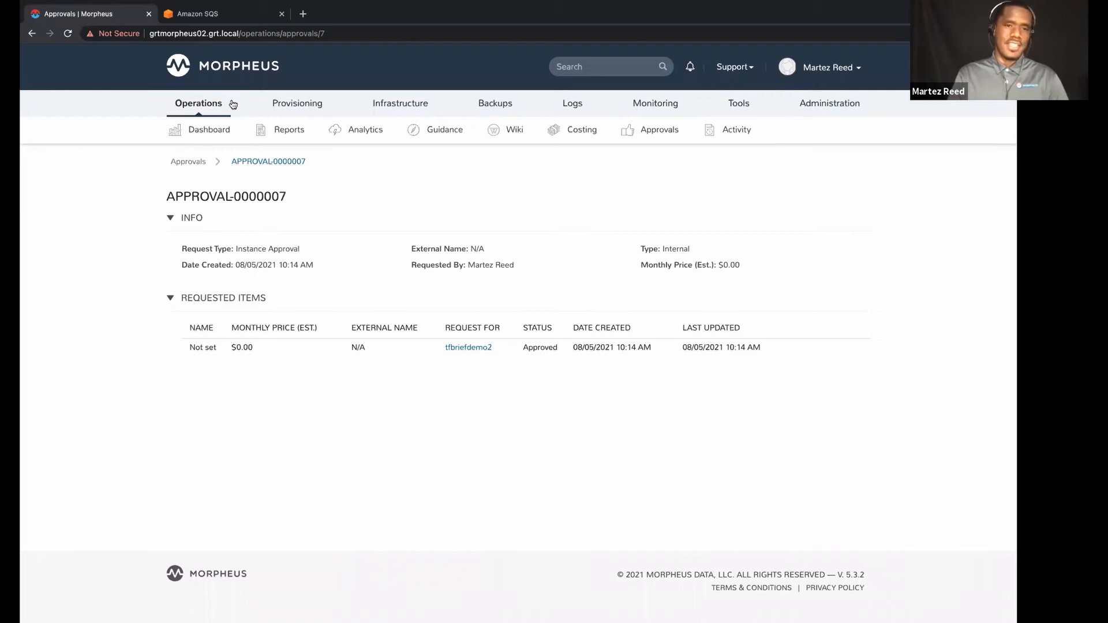
Step: Open the tfbriefdemo2 instance from the approval and look over its summary, resources and CloudFormation state details
mouse_move(186, 110)
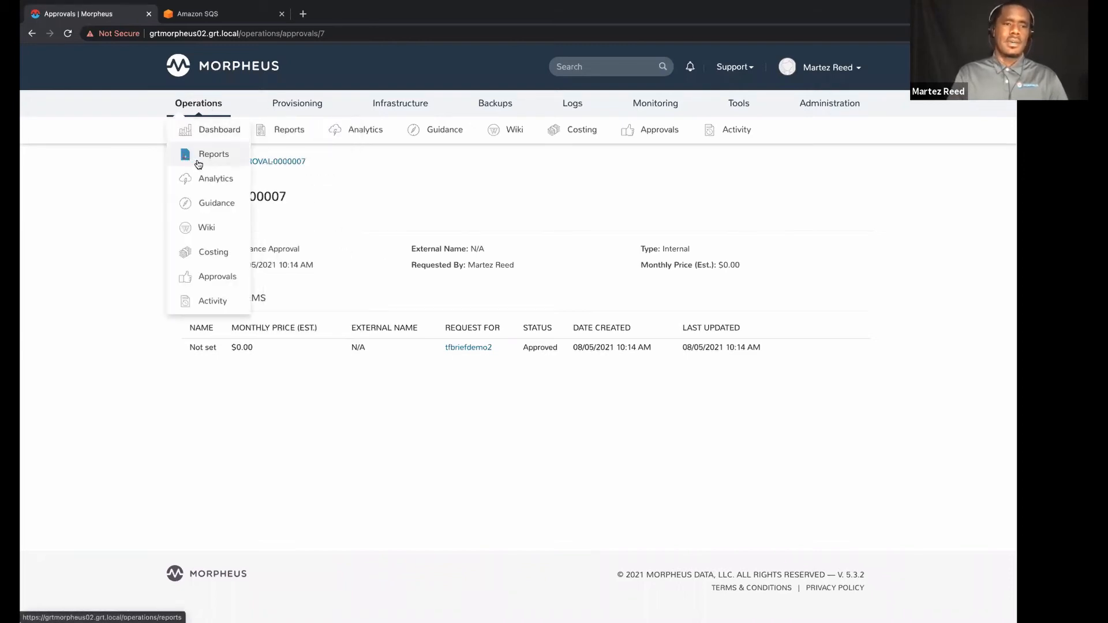
left_click(452, 349)
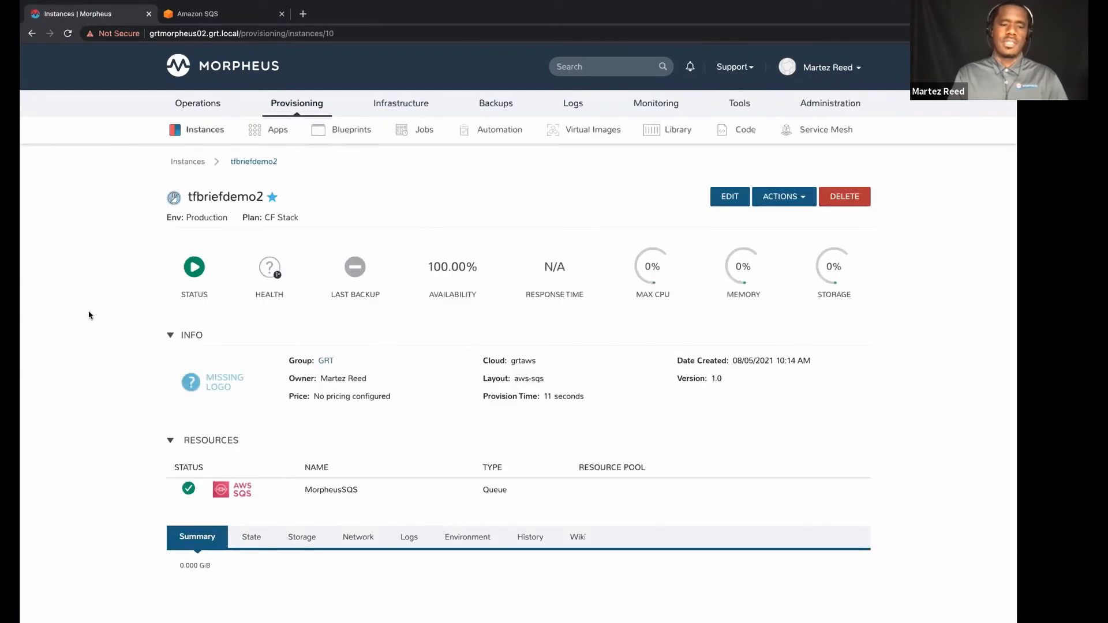
scroll(89, 315, "down", 2)
left_click(251, 458)
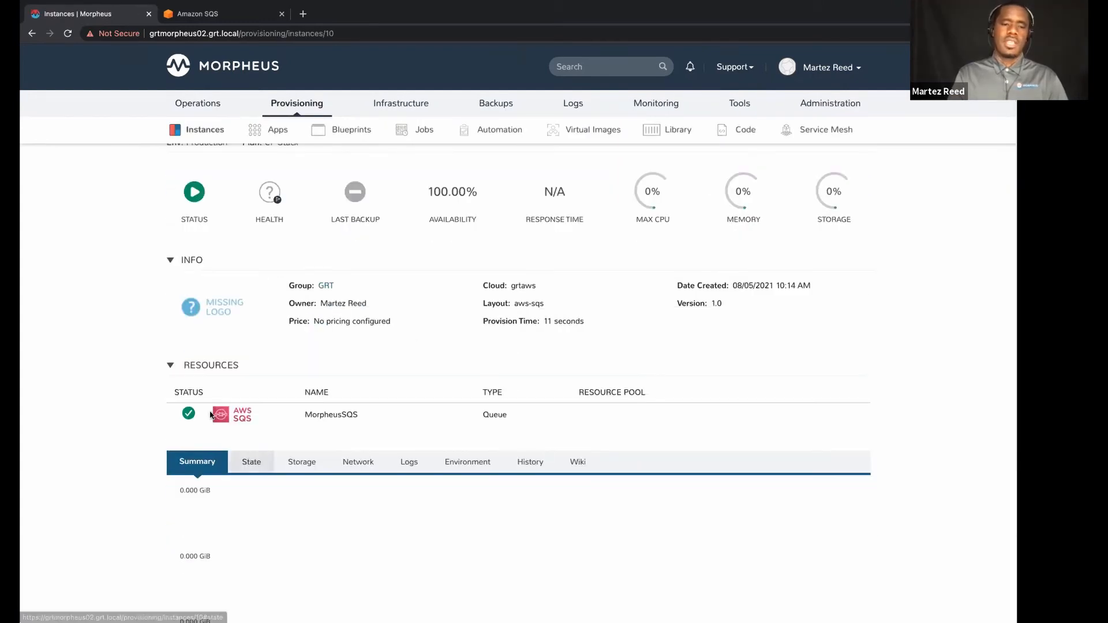
scroll(137, 351, "down", 2)
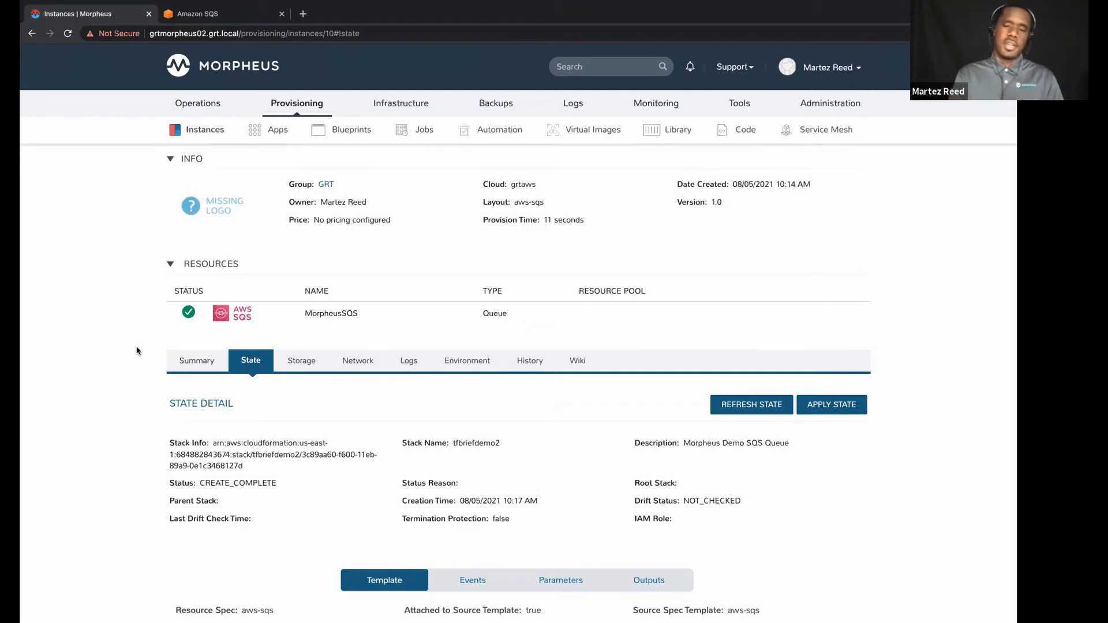
scroll(124, 336, "up", 3)
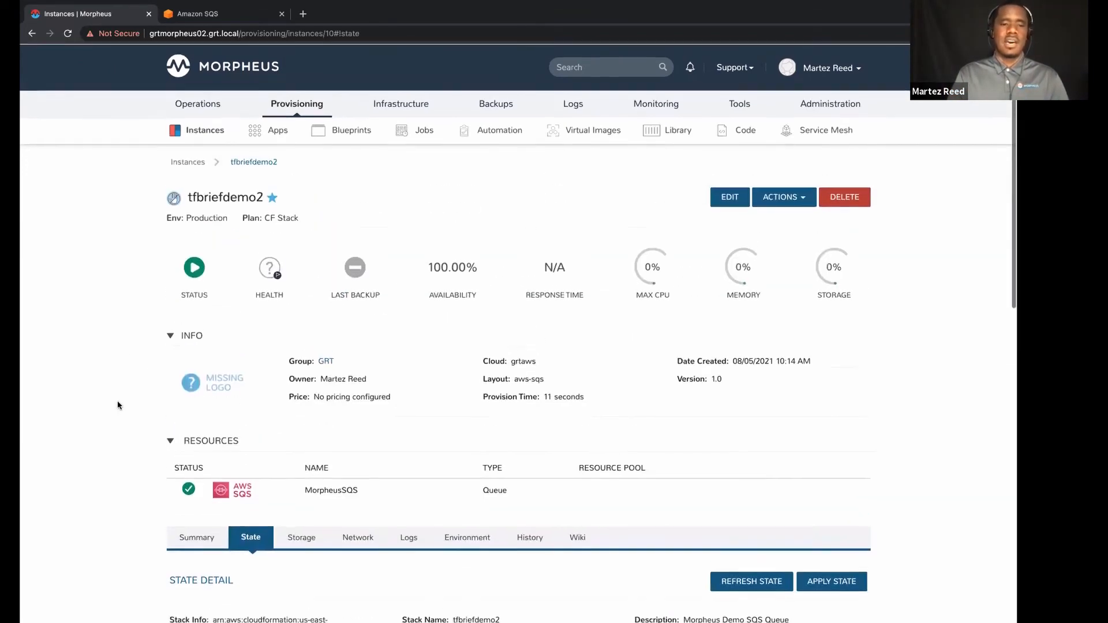
scroll(117, 404, "down", 1)
scroll(117, 405, "down", 4)
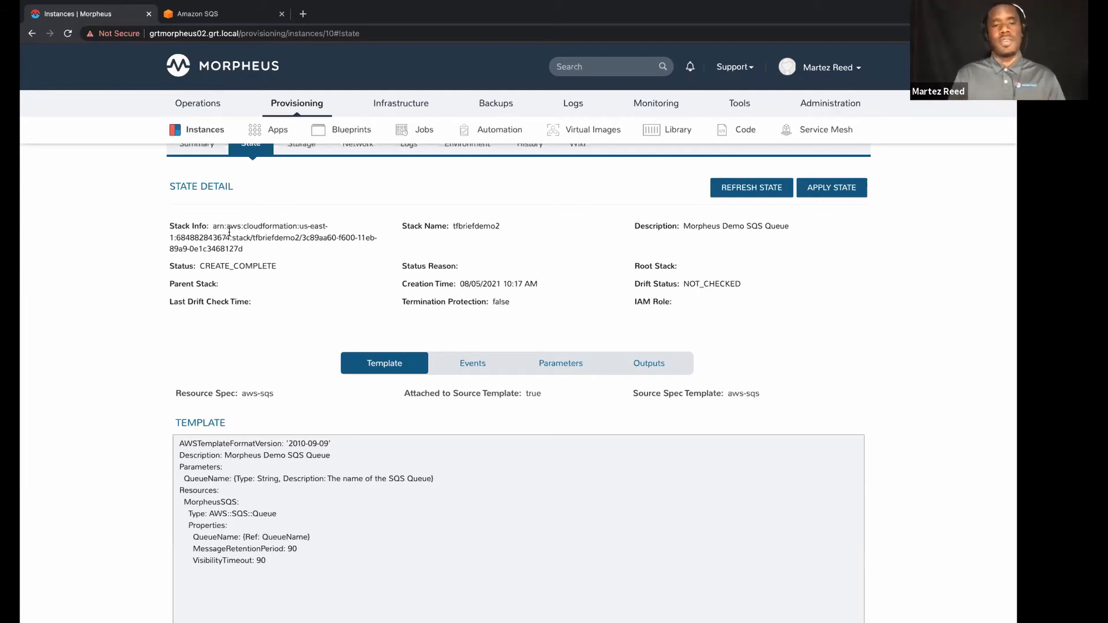
Step: Look over the list of infrastructure clouds and the Operations dashboard
mouse_move(413, 105)
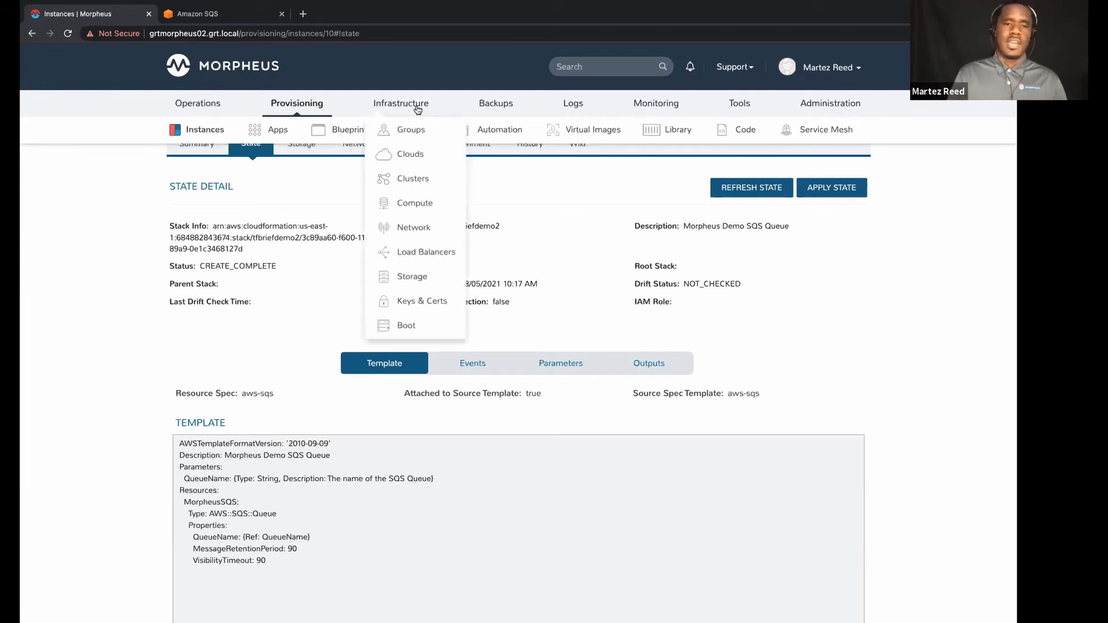
left_click(410, 157)
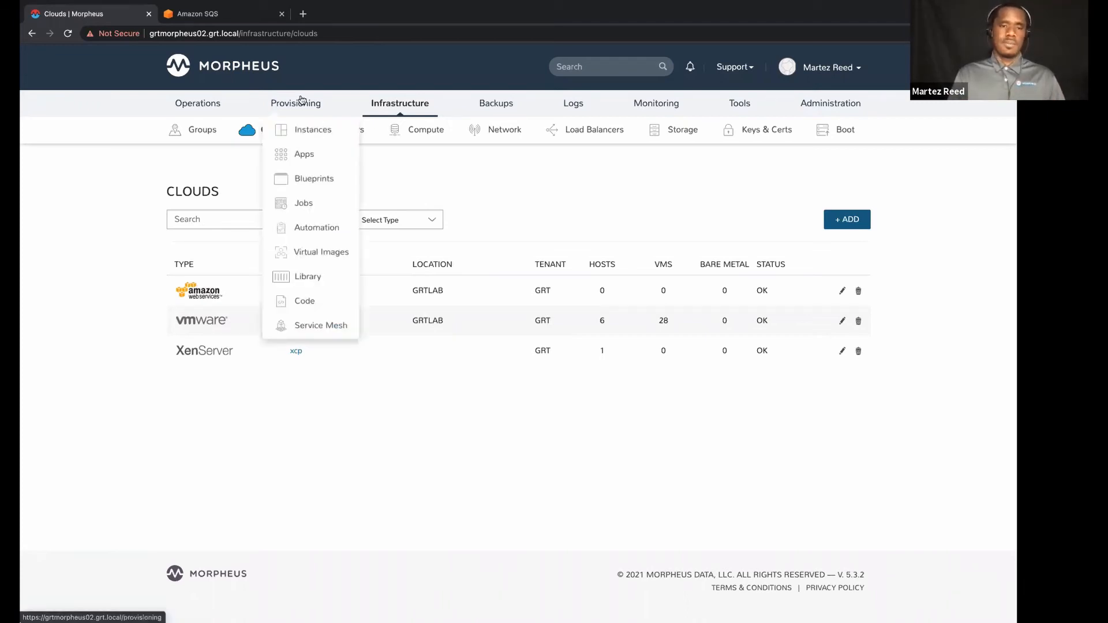
mouse_move(204, 106)
left_click(204, 126)
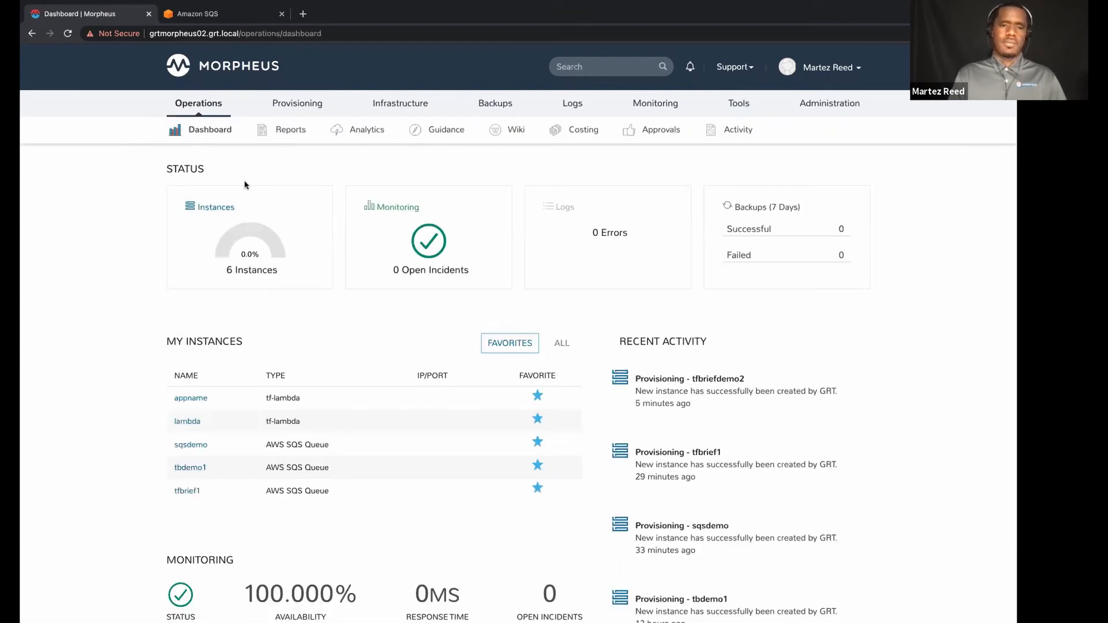
scroll(273, 195, "up", 2)
Step: Reopen the tfbriefdemo2 instance from the provisioned instances and check the status and stack name in its state details
mouse_move(297, 107)
left_click(302, 131)
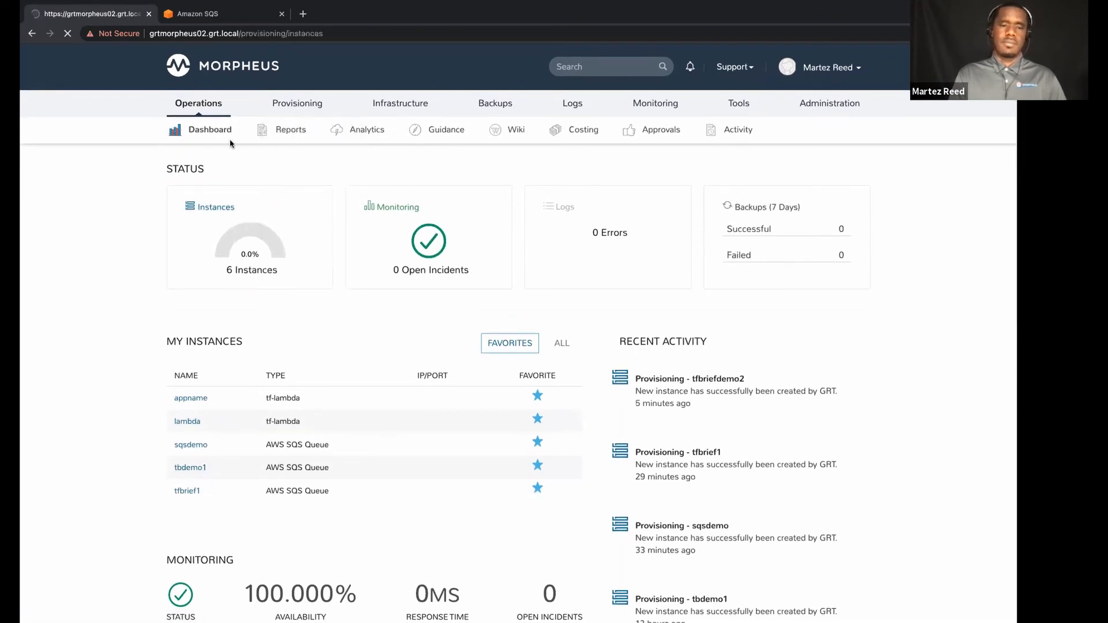
scroll(156, 306, "down", 3)
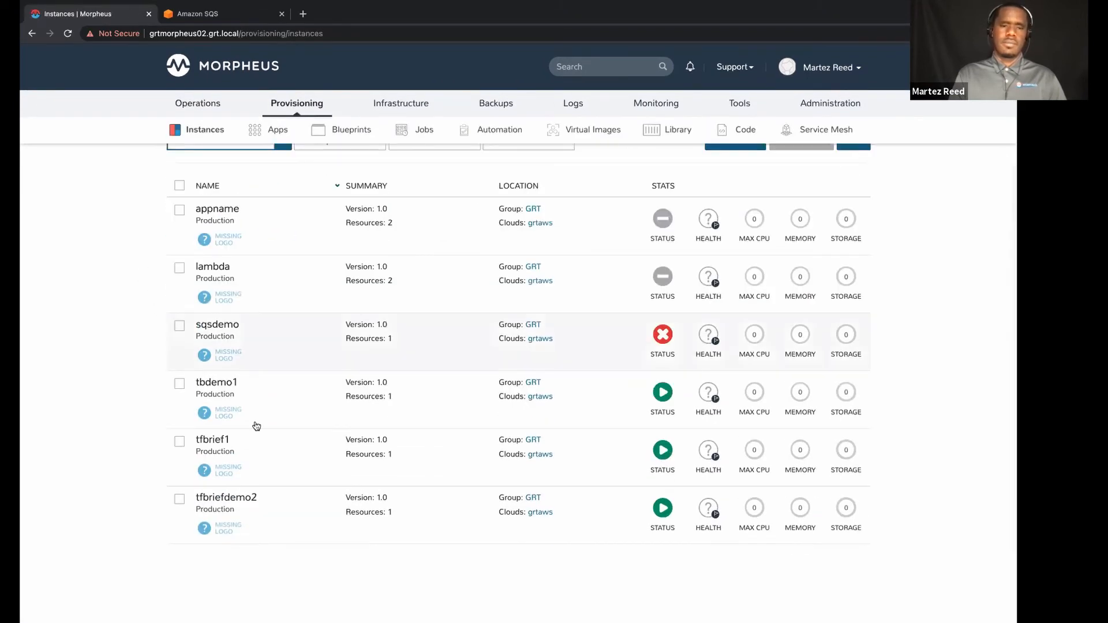
left_click(285, 516)
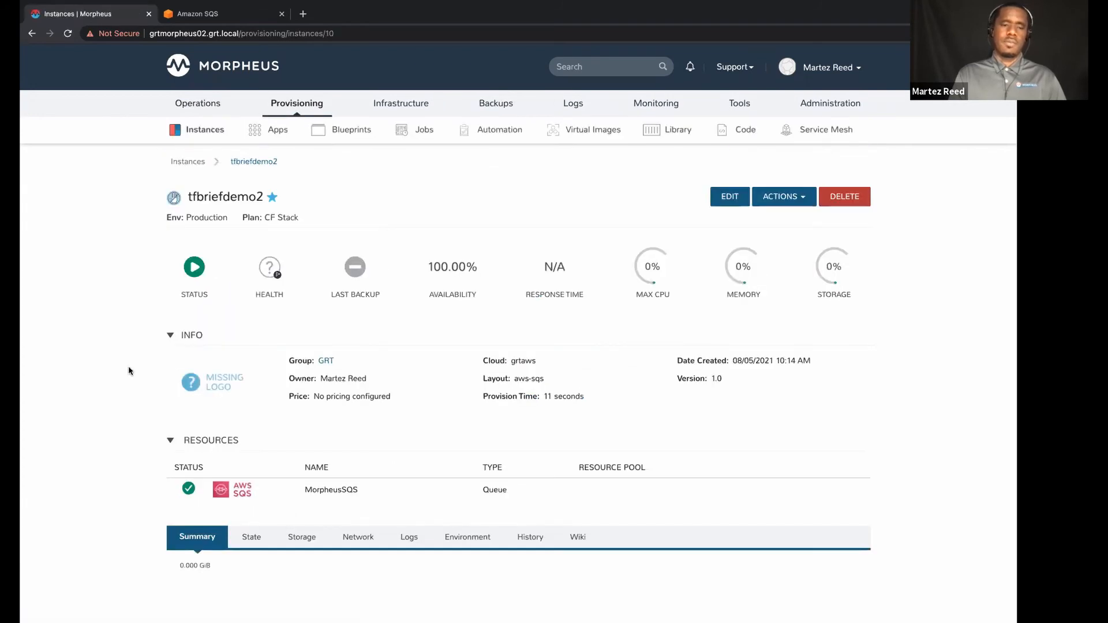
scroll(262, 379, "down", 3)
left_click(250, 346)
scroll(245, 323, "down", 3)
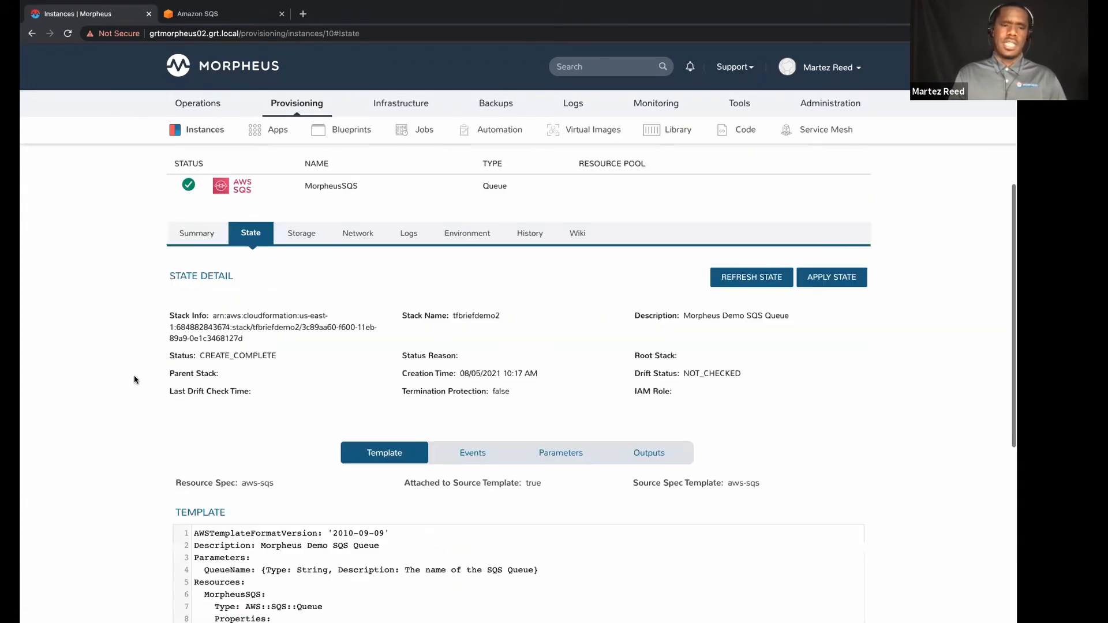
double_click(241, 296)
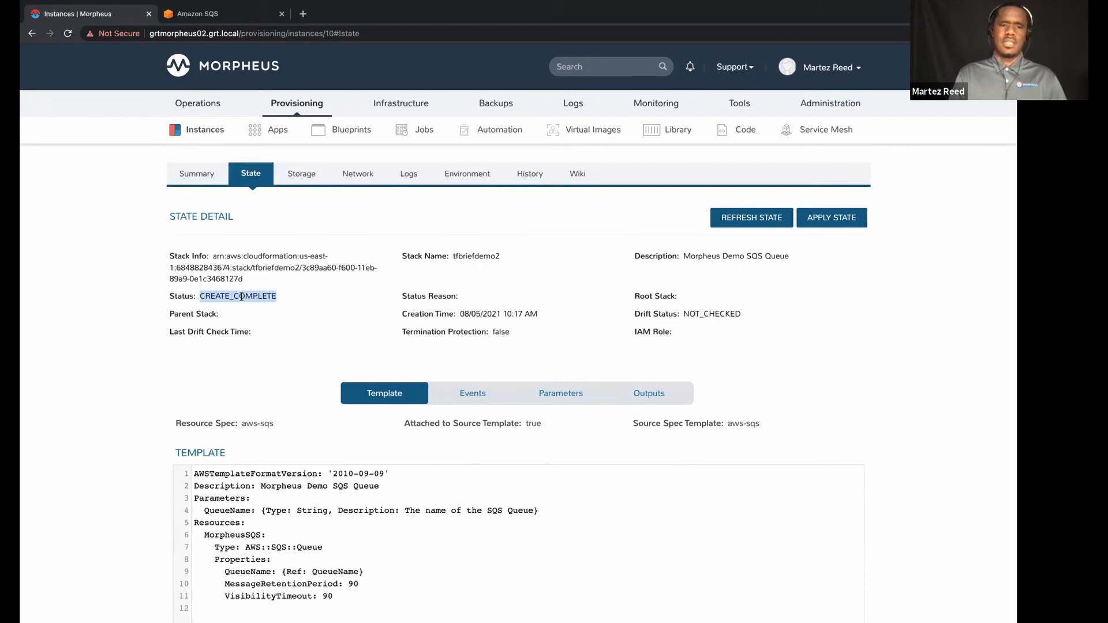
double_click(483, 252)
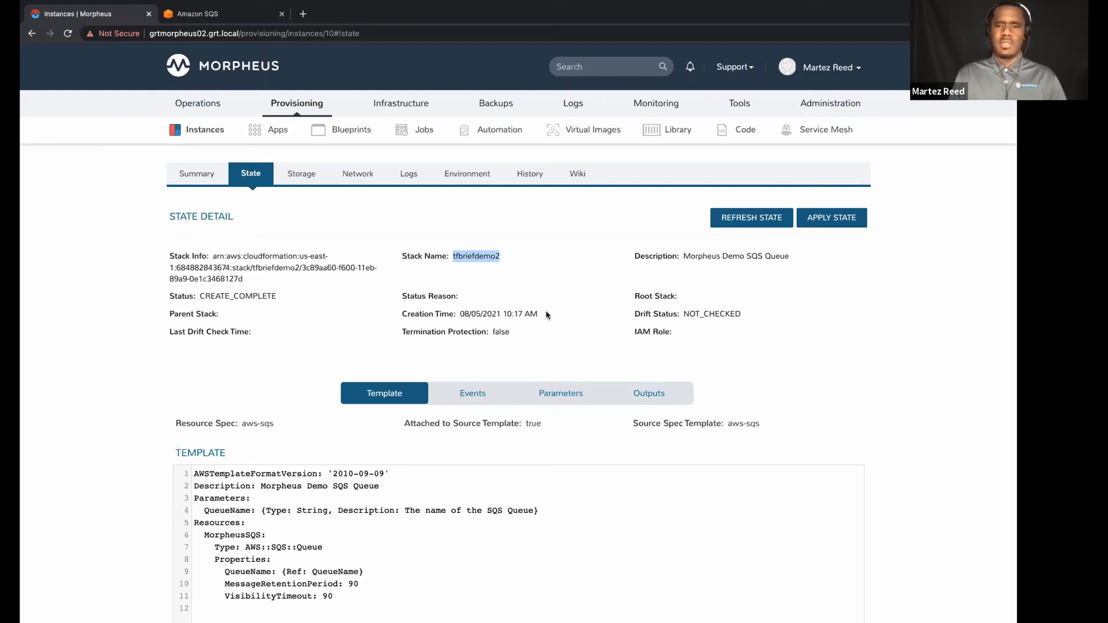
Step: Examine the CloudFormation template, events, parameters and outputs of the tfbriefdemo2 stack
scroll(469, 324, "down", 2)
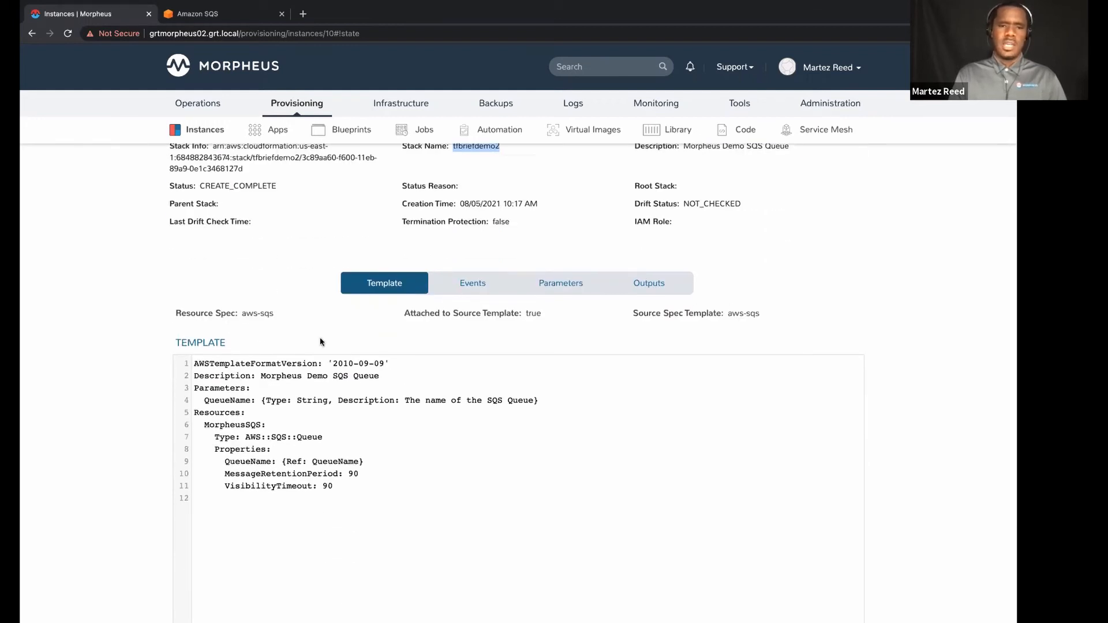
scroll(277, 426, "down", 1)
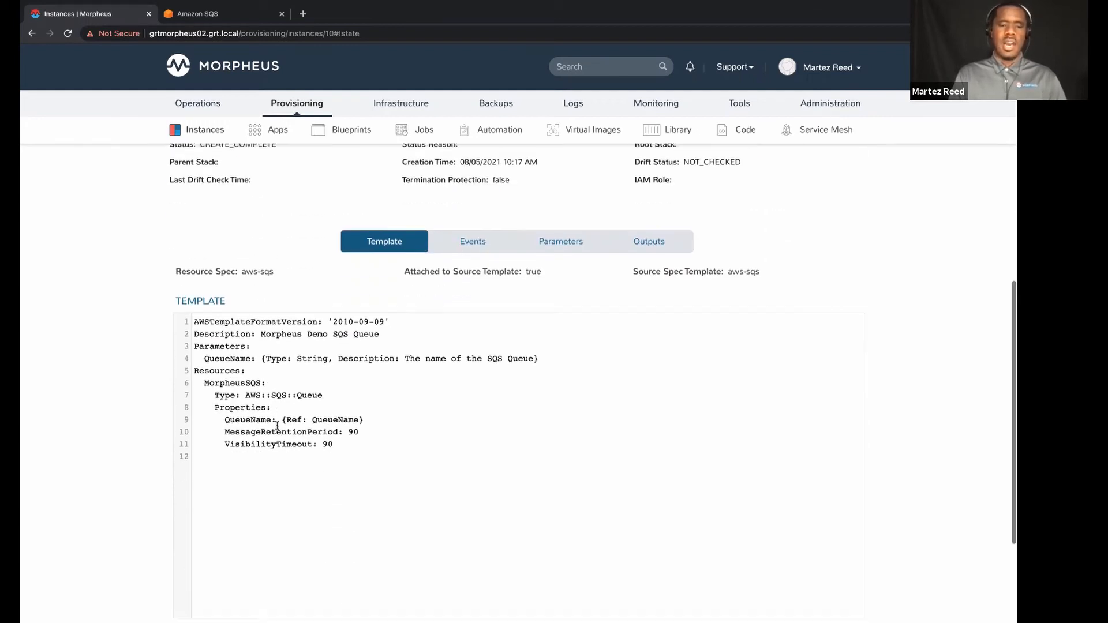
scroll(277, 425, "down", 2)
scroll(310, 378, "up", 2)
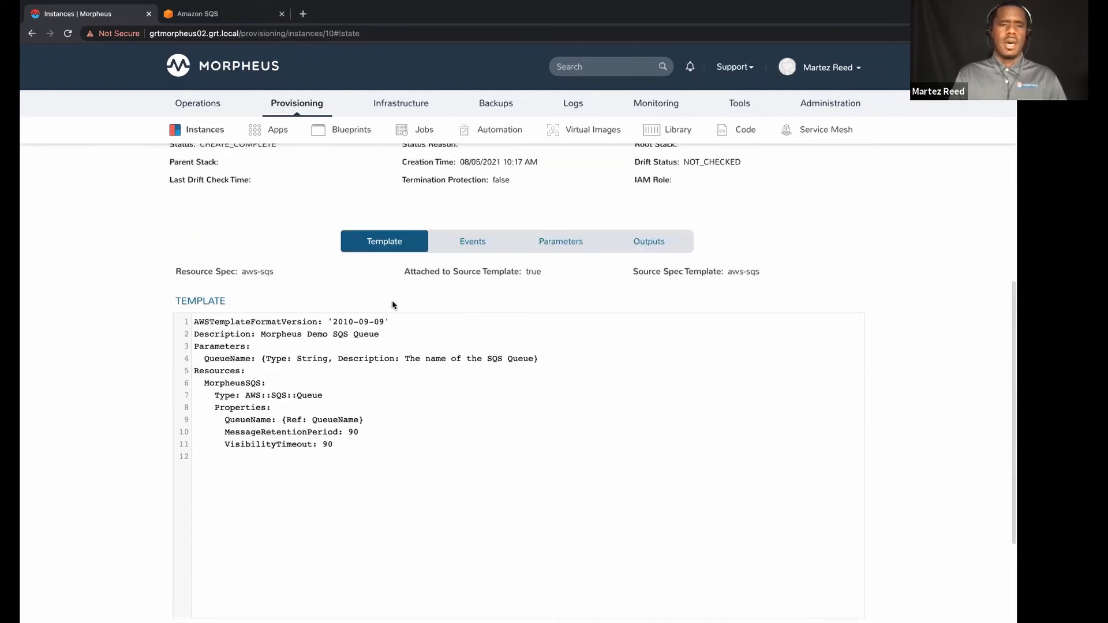
left_click(476, 241)
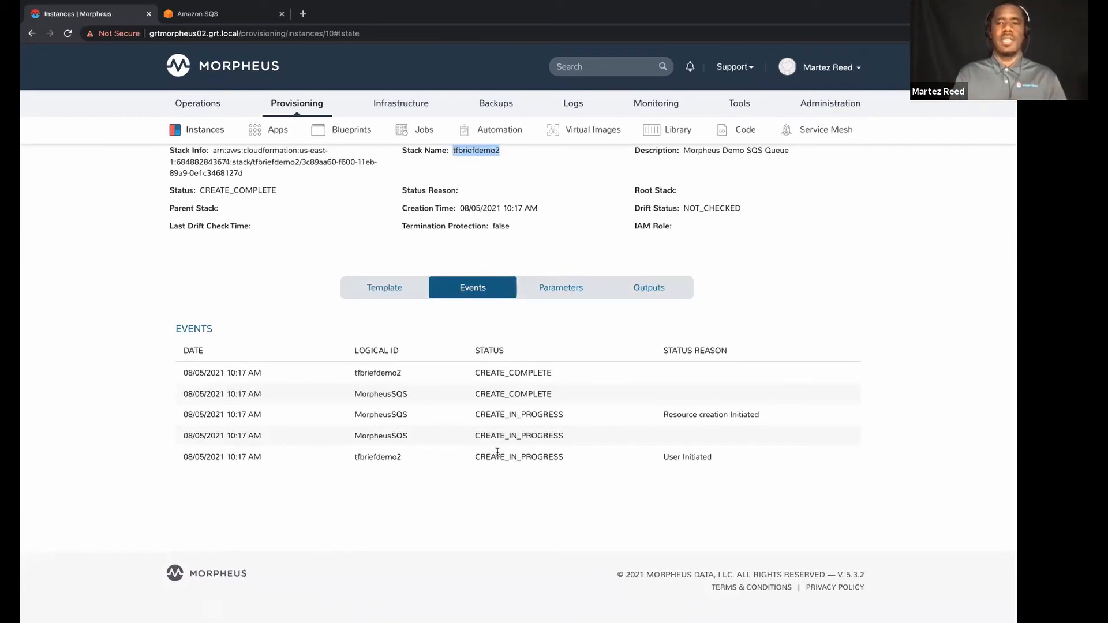
left_click(573, 293)
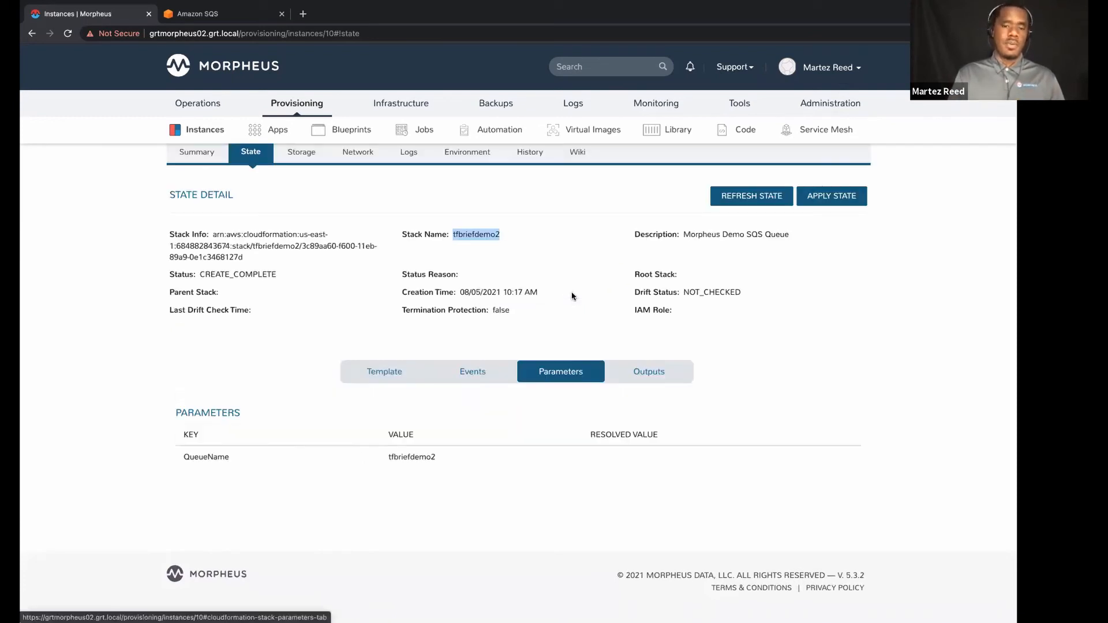
left_click(384, 372)
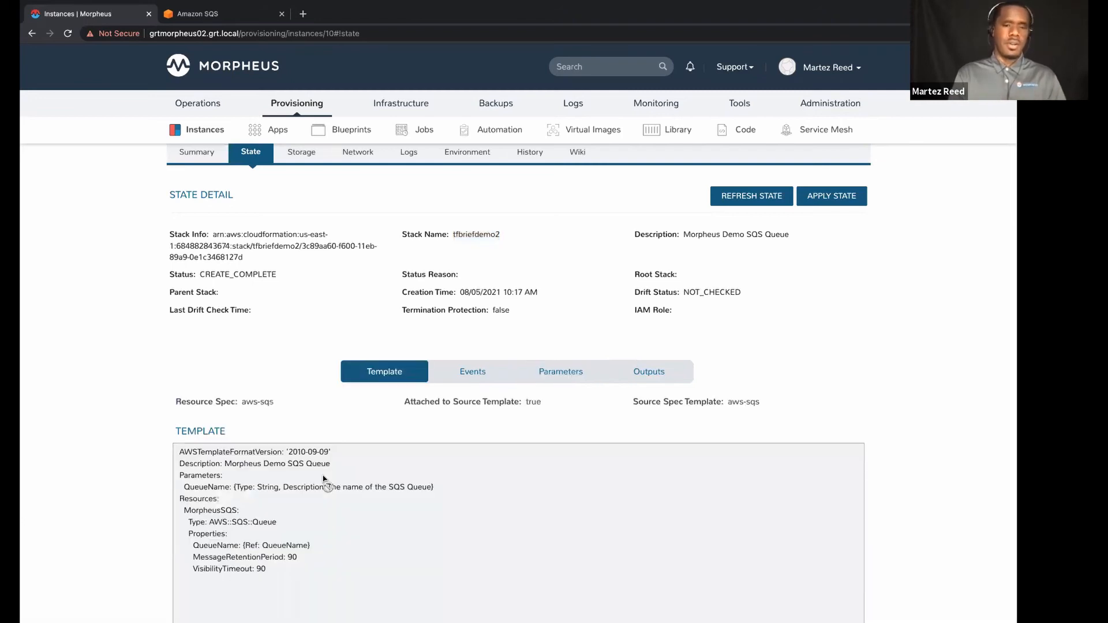
left_click(557, 371)
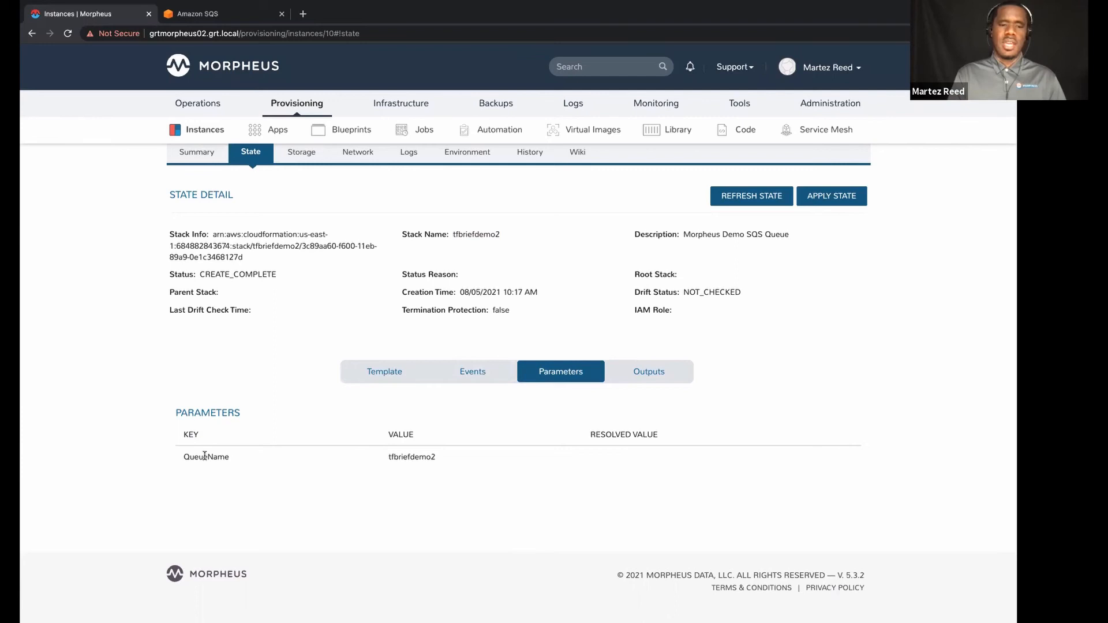
left_click(615, 370)
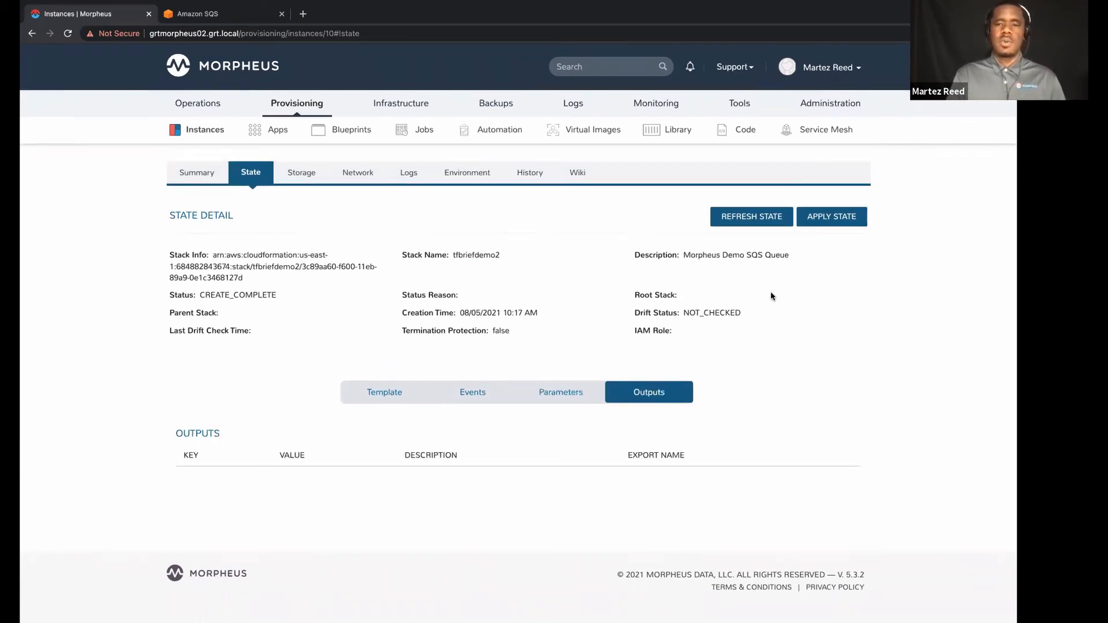
Step: Refresh the CloudFormation state of the tfbriefdemo2 instance
scroll(768, 290, "up", 1)
left_click(751, 256)
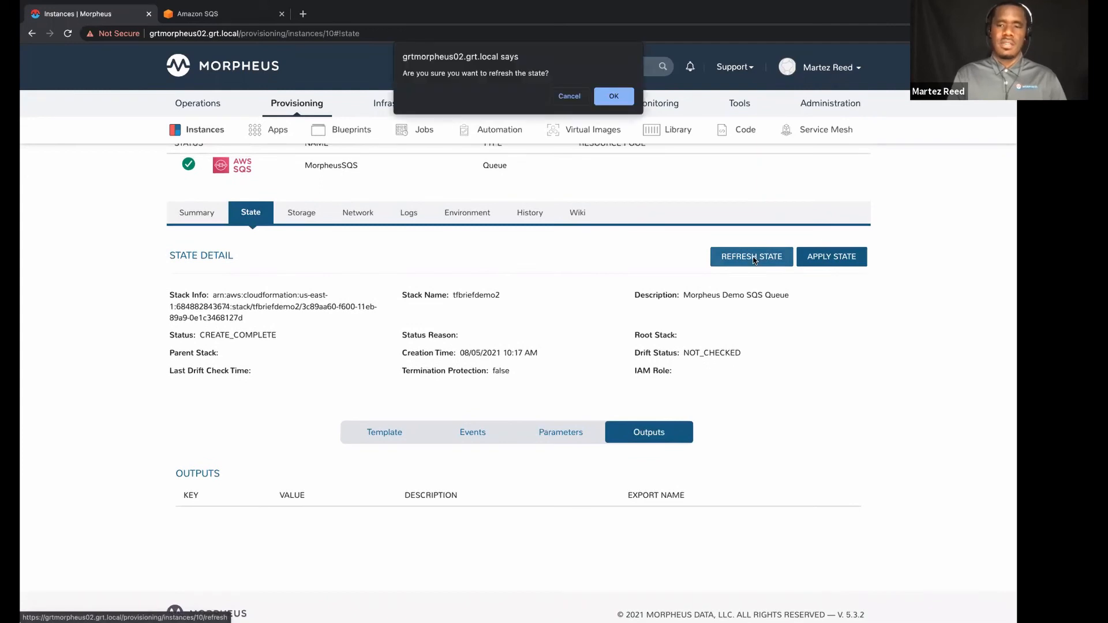
left_click(615, 97)
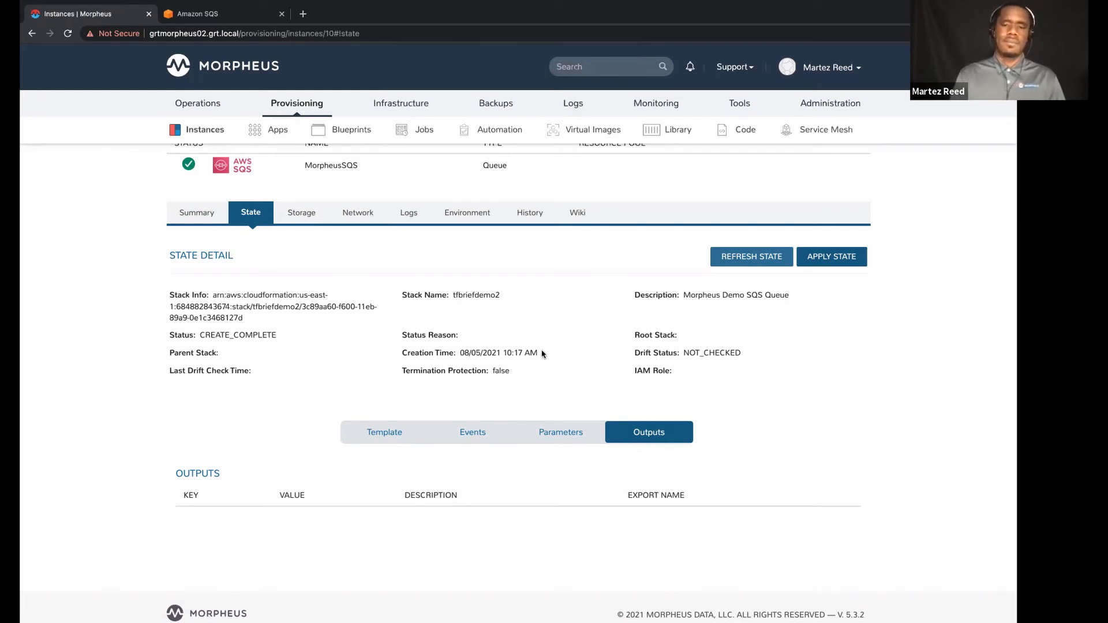
Step: Examine the layout, plan and QueueName options for applying the tfbriefdemo2 instance's state, and close them without applying
left_click(836, 258)
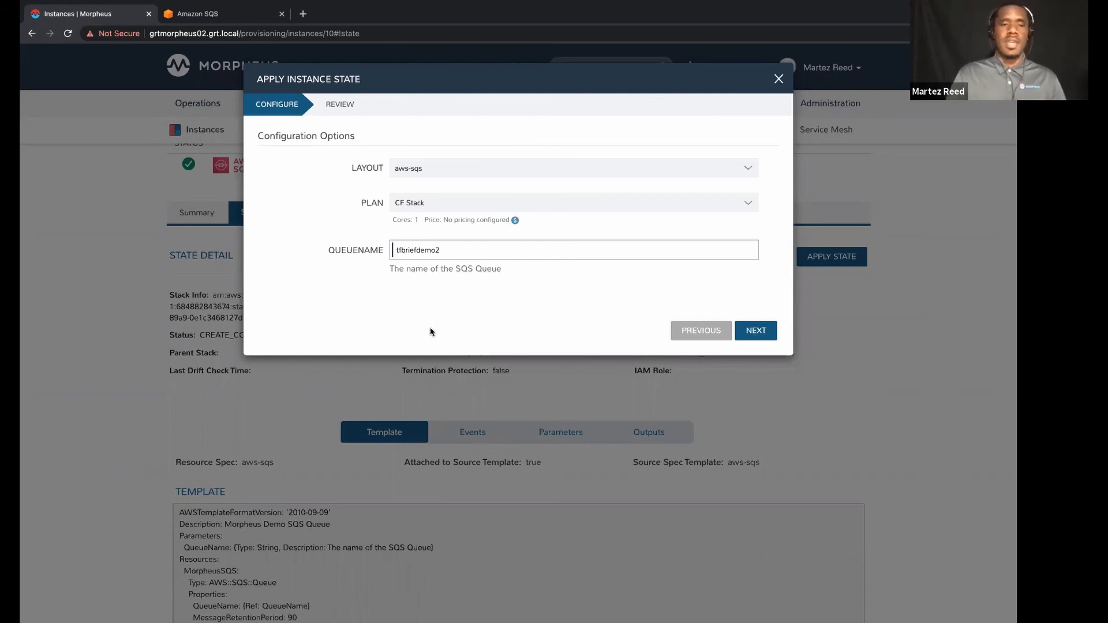
left_click(779, 79)
scroll(439, 370, "up", 5)
scroll(439, 370, "up", 1)
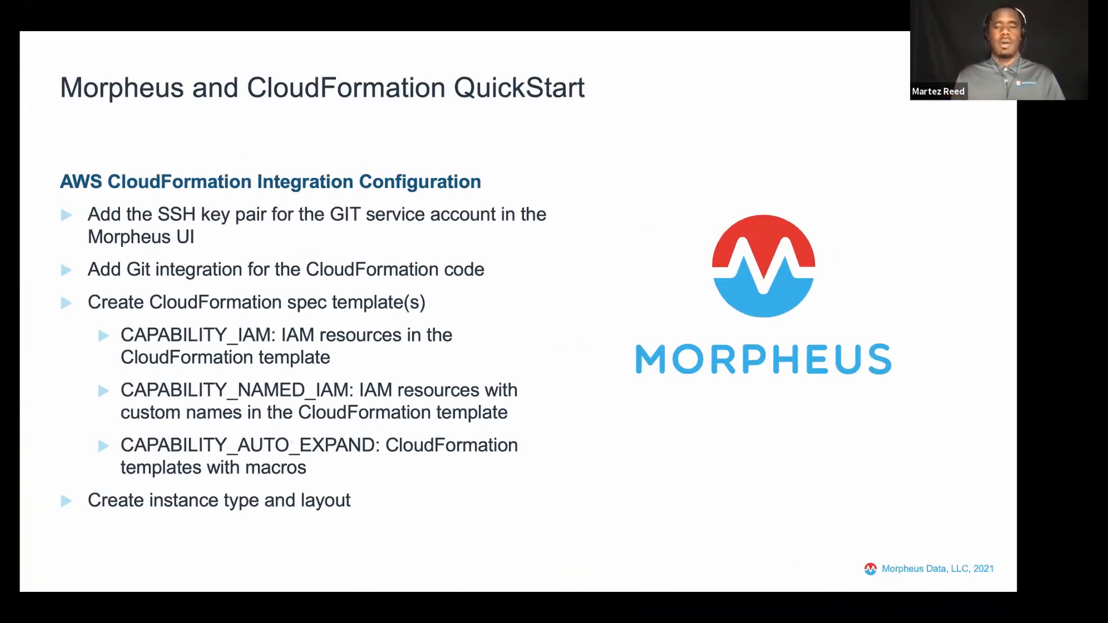
key("Right")
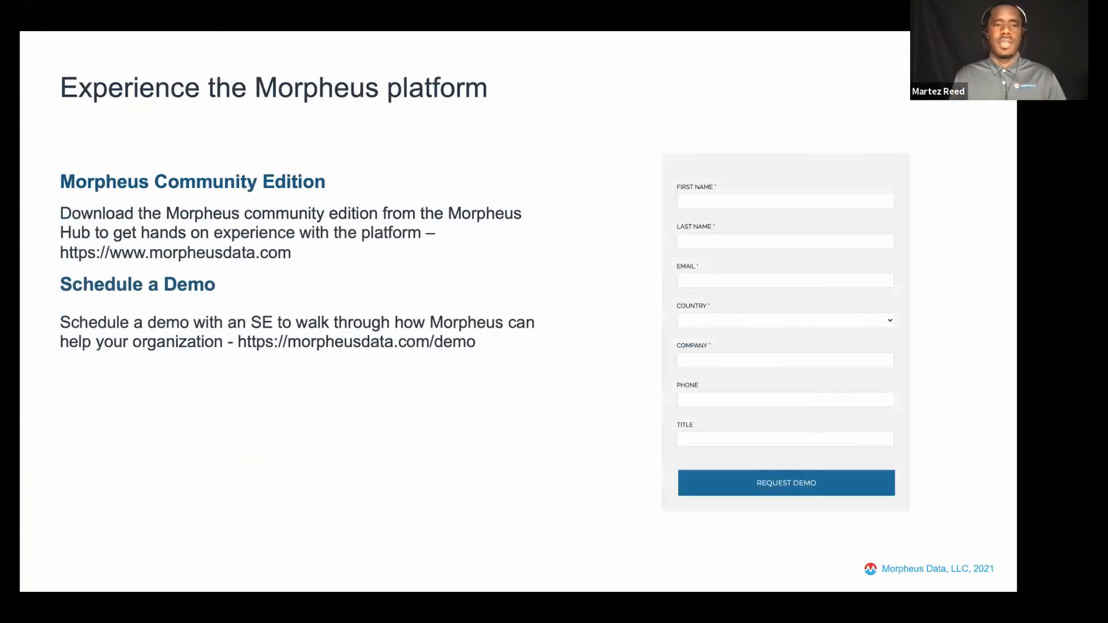
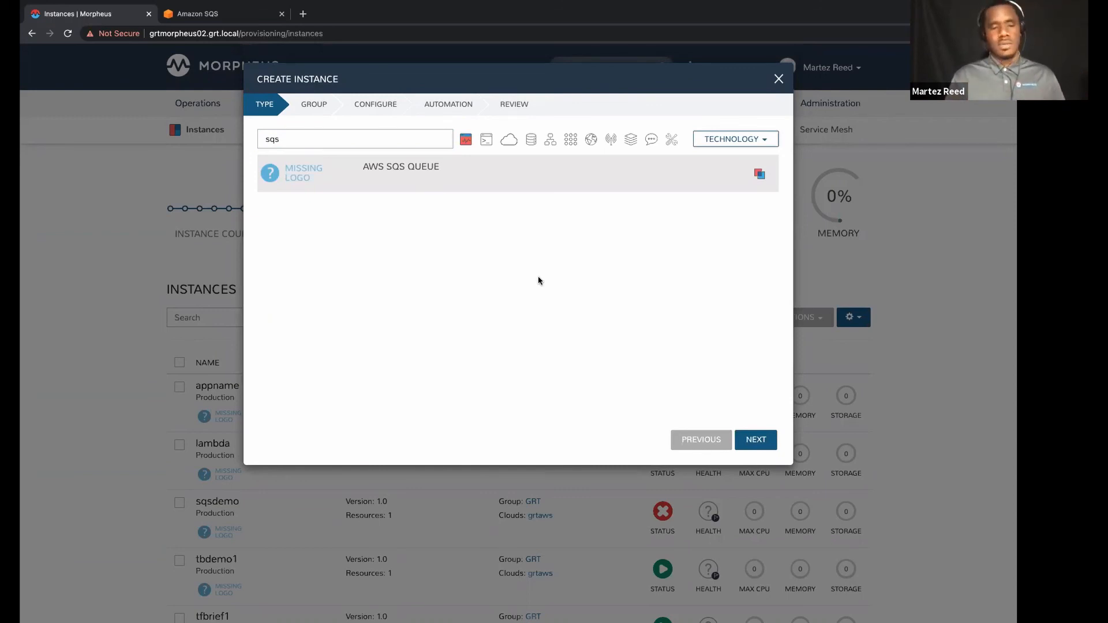
Step: Start an AWS SQS Queue instance in group GRT on cloud grtaws, naming it tfbriefdemo3 and choosing its environment
left_click(753, 439)
left_click(446, 232)
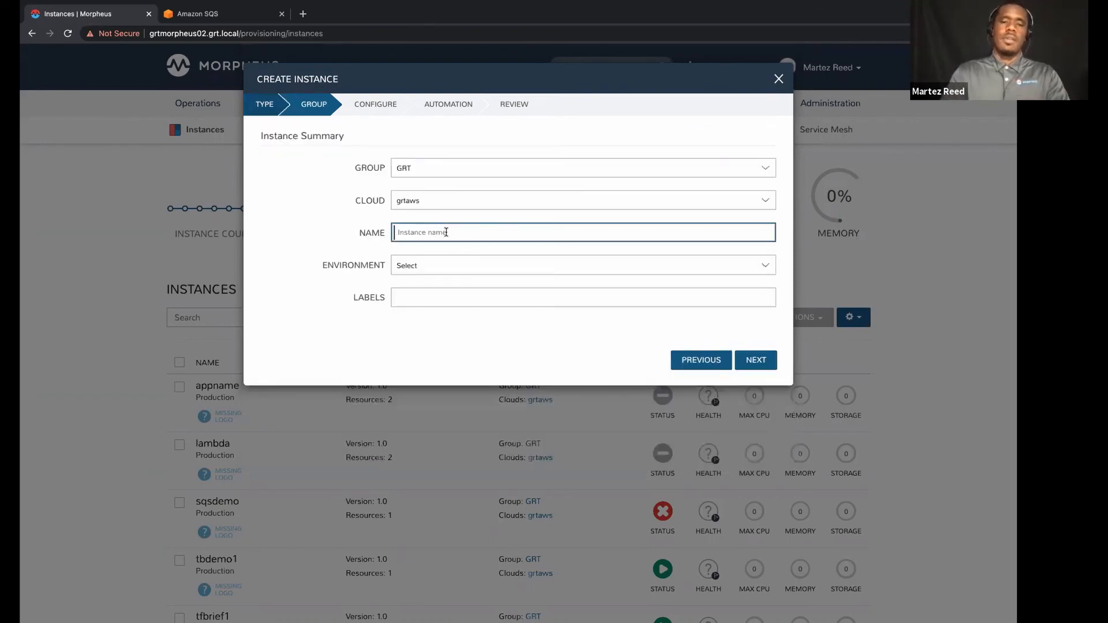
type("tfd")
type("briefdemo")
type("3")
left_click(484, 262)
left_click(546, 317)
left_click(754, 360)
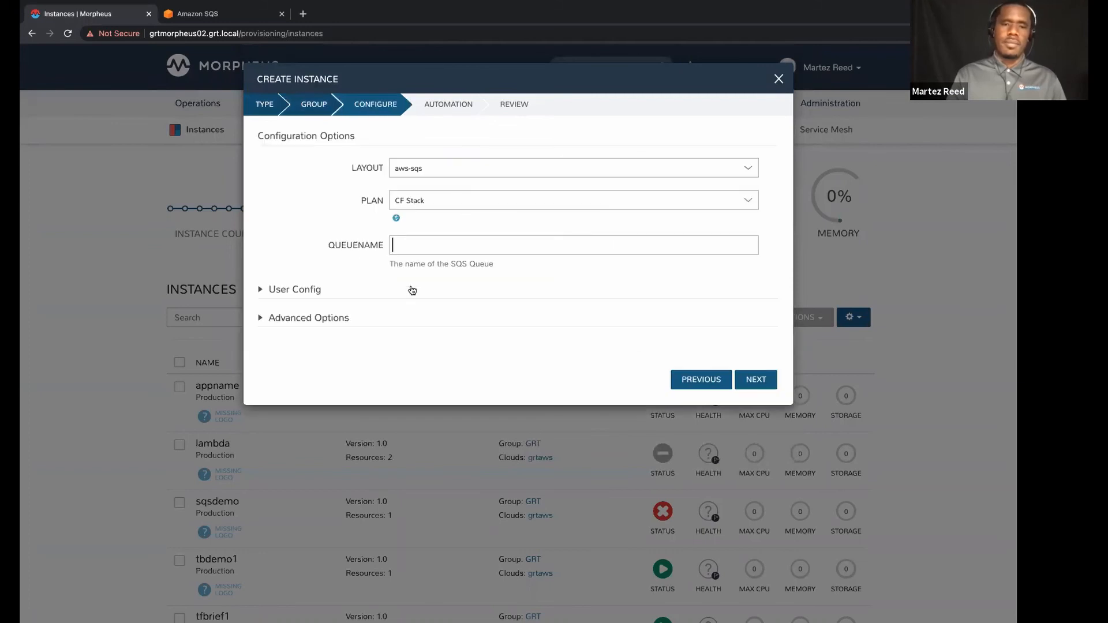
Step: Set the QueueName to tfbriefdemo2 with the aws-sqs layout and CF Stack plan, and examine the available automation workflows without selecting one
left_click(438, 243)
type("tfbriefdemo2")
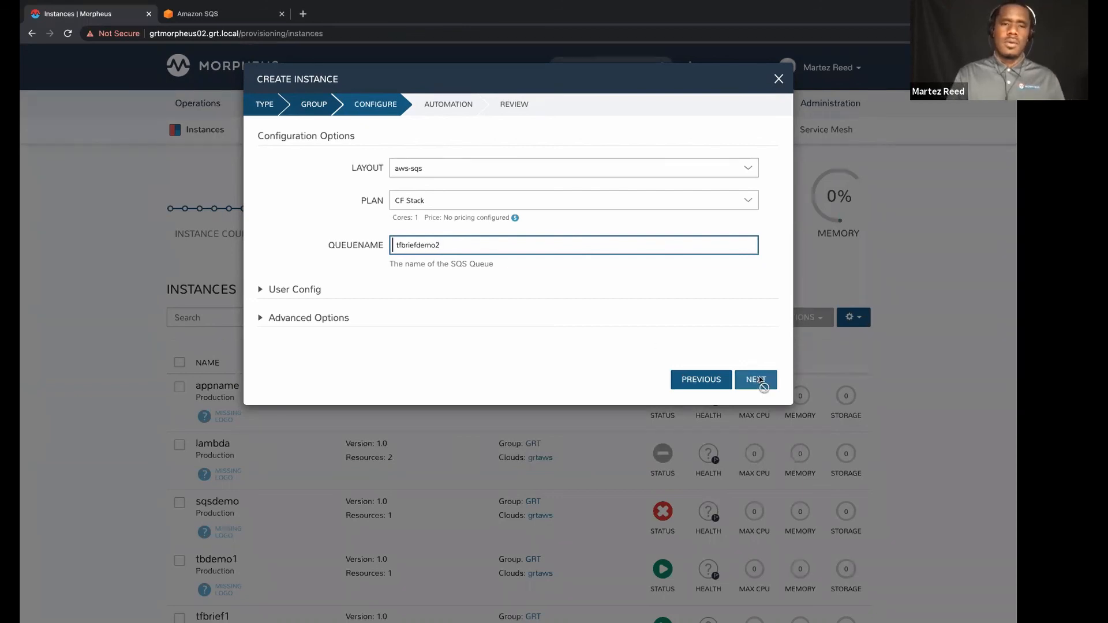
left_click(760, 381)
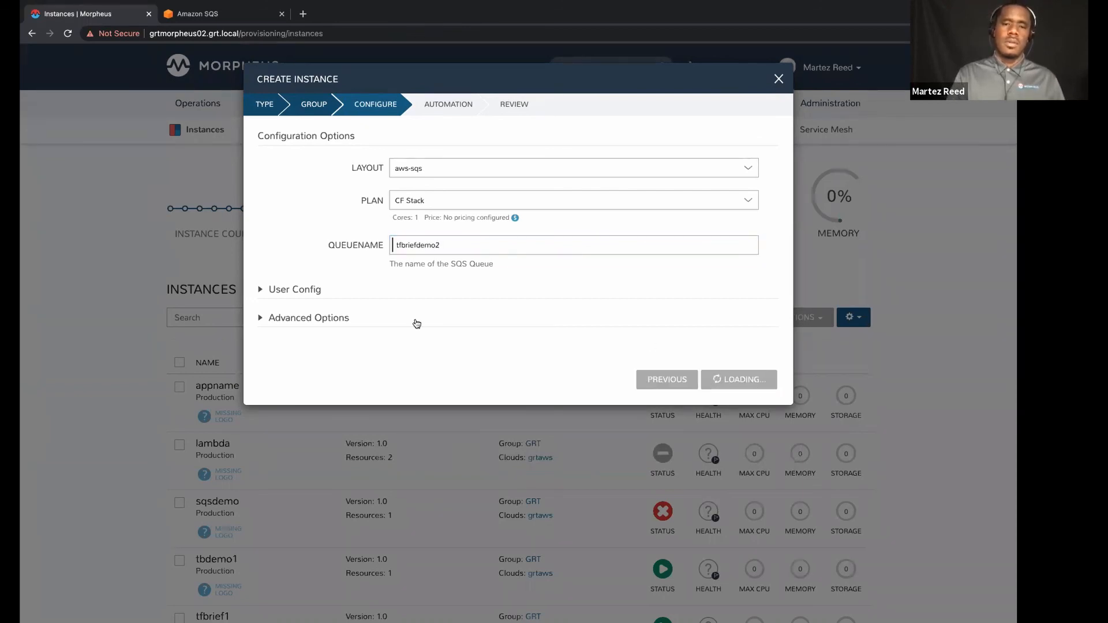
left_click(469, 167)
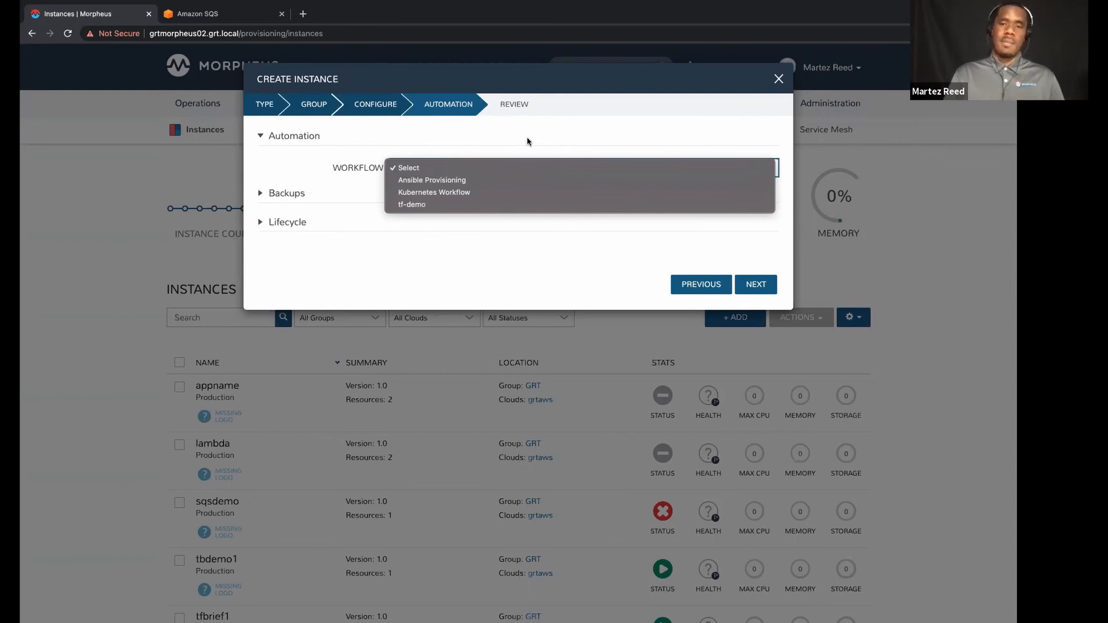
left_click(543, 138)
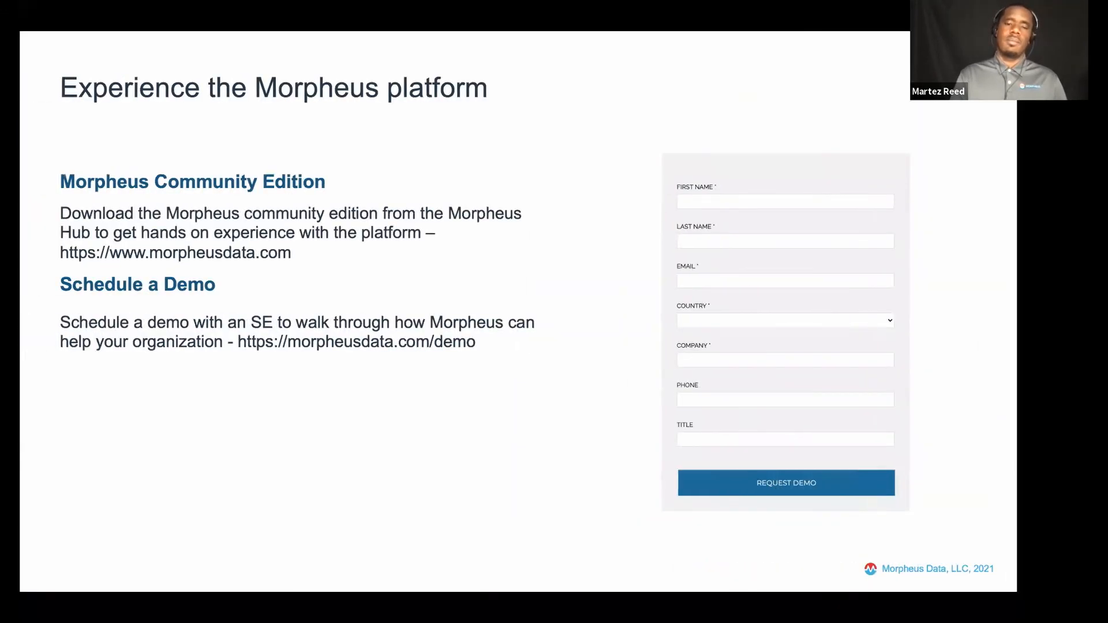
key("Right")
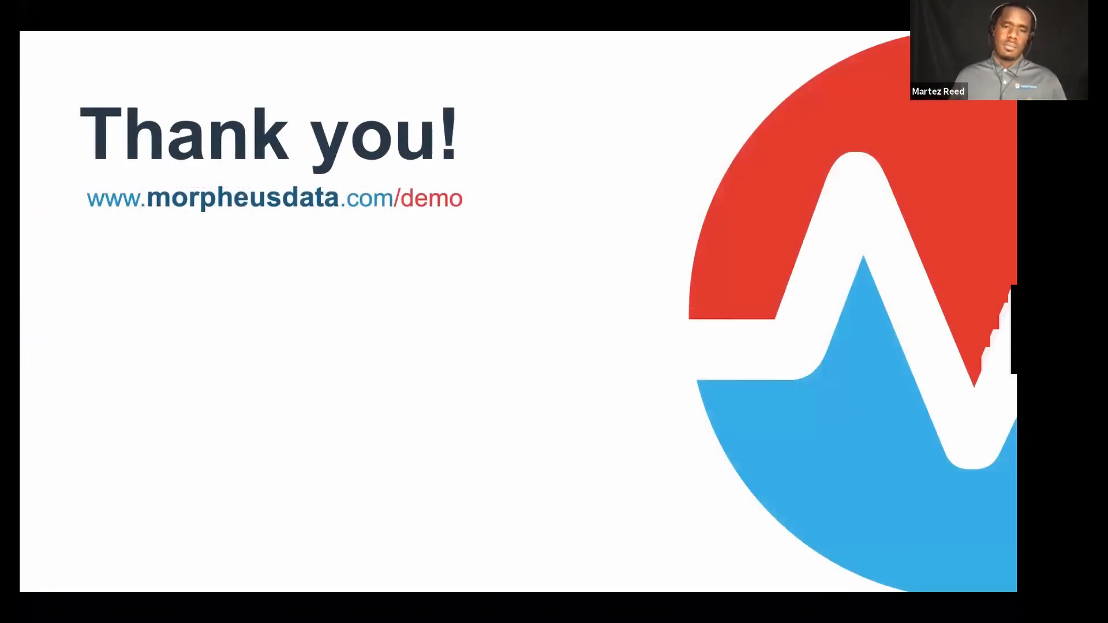